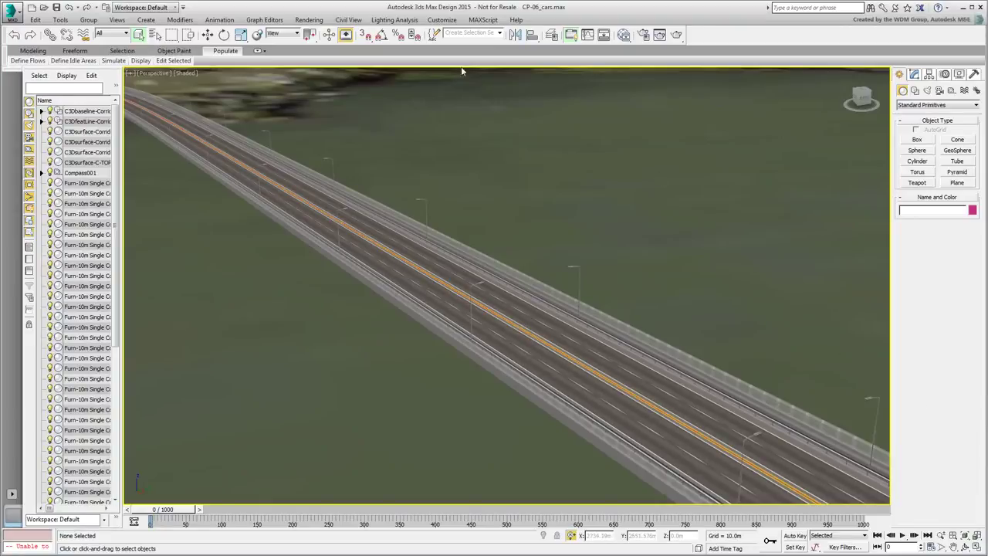
Select the C3Dbaseline-Corridor baseline shape in the scene, with the Move tool active
click(341, 21)
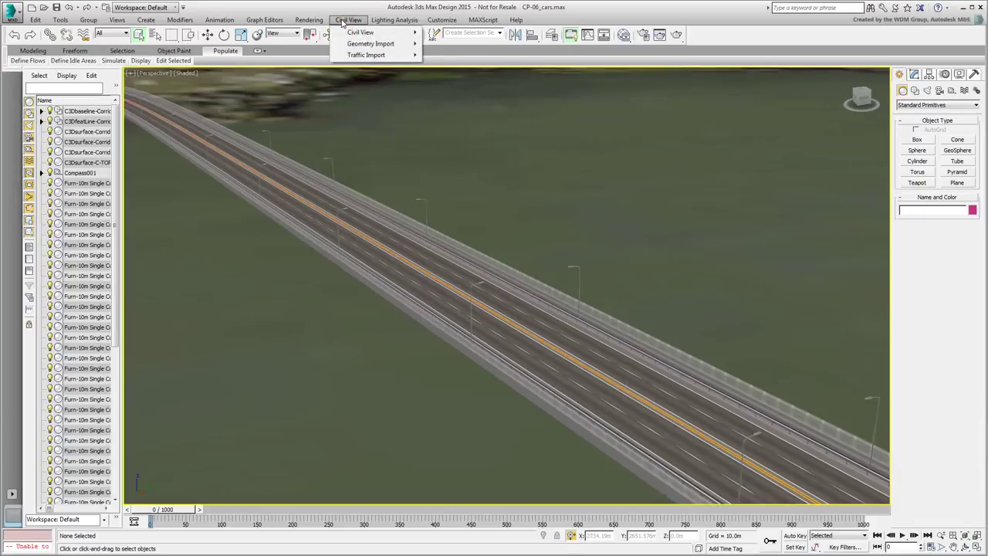
click(342, 21)
click(86, 111)
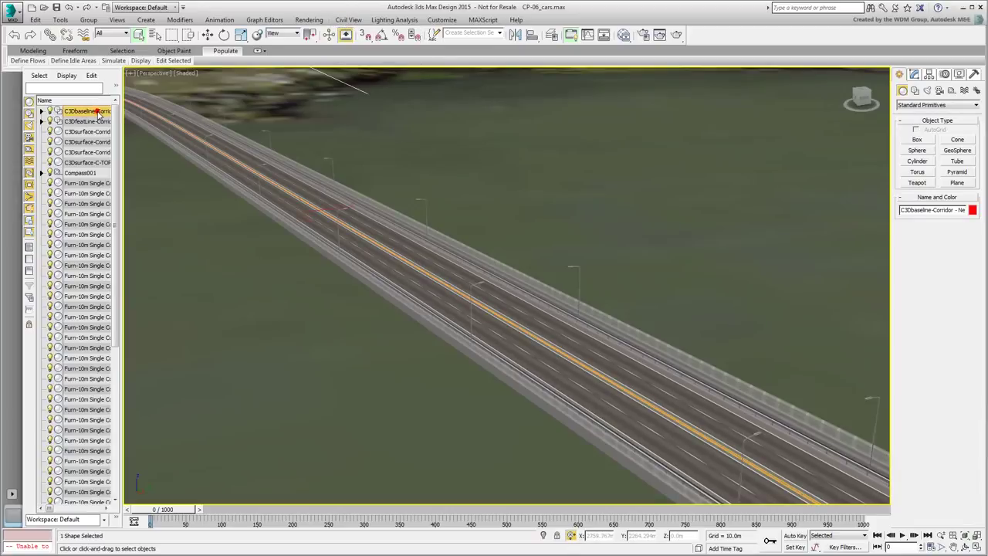
right_click(495, 274)
click(519, 285)
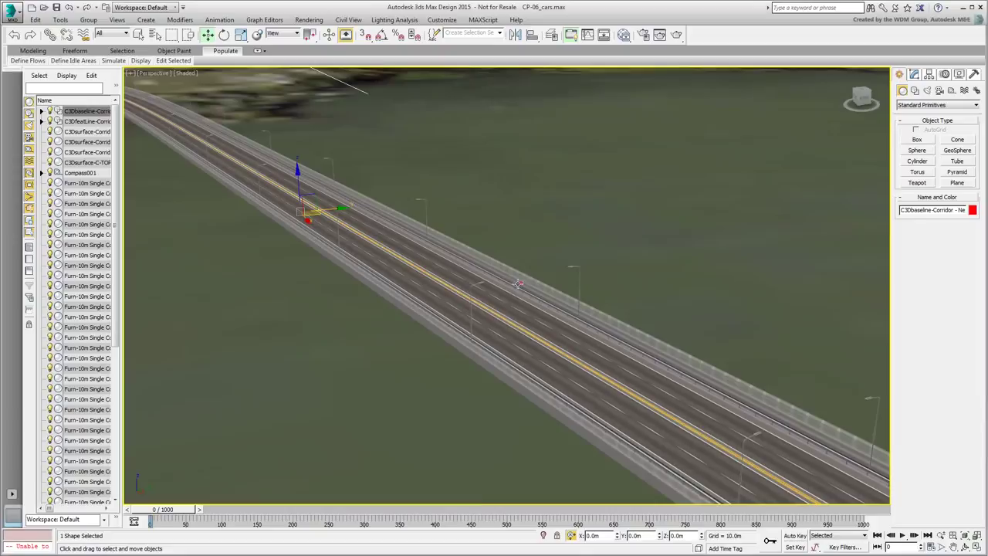
drag(297, 175, 298, 177)
right_click(298, 177)
Open the Object Placement Style Editor with the Private Resource Kit library and use the selected baseline as the parent shape
click(359, 22)
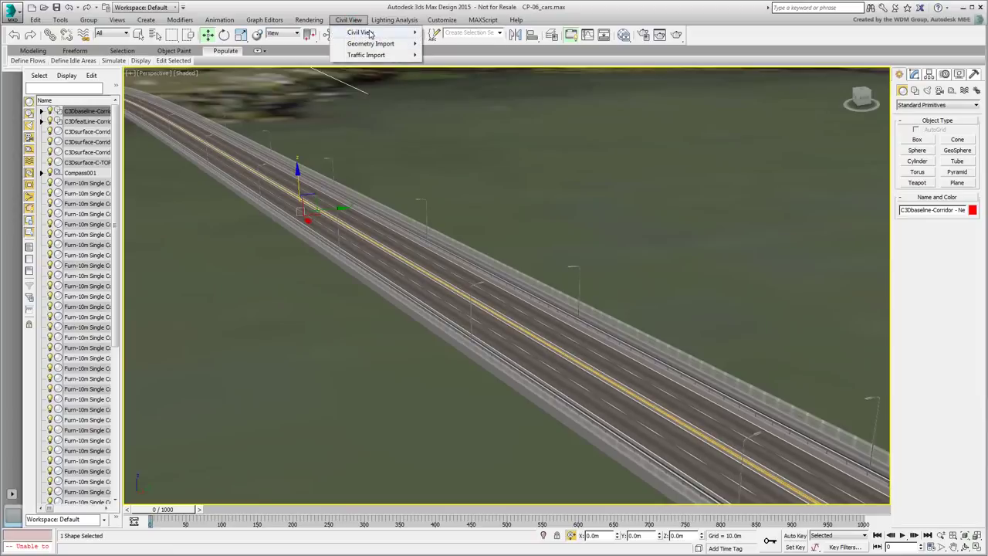
mouse_move(369, 33)
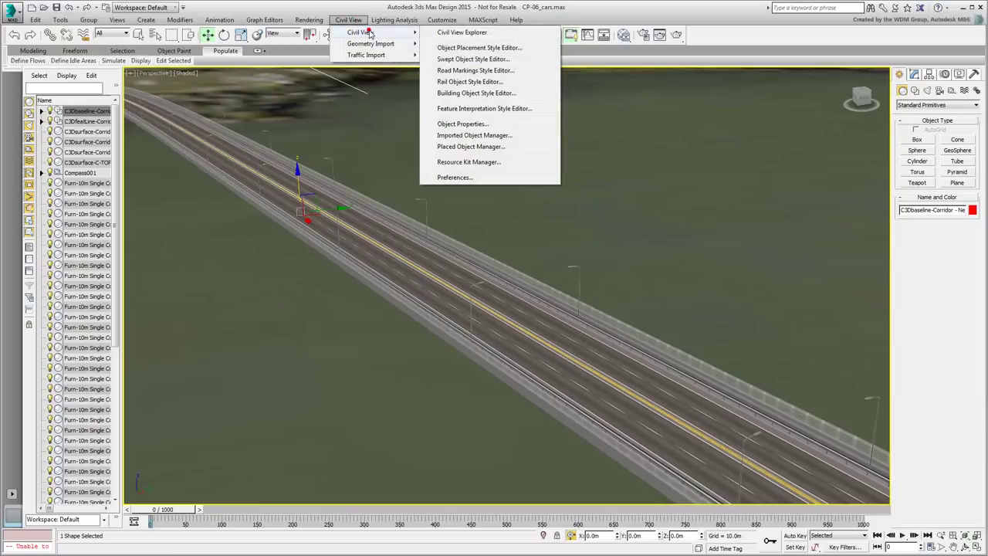
click(491, 48)
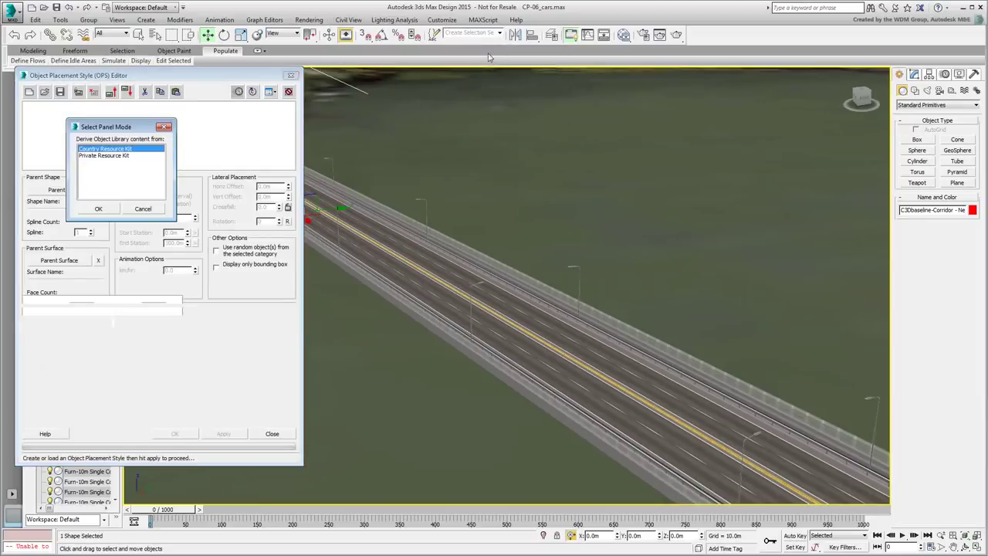
click(108, 157)
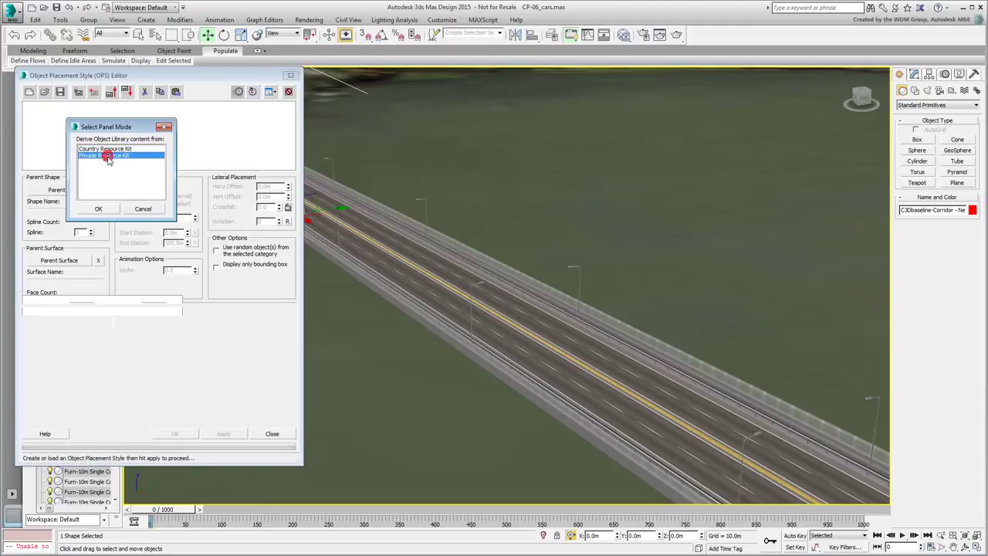
click(99, 210)
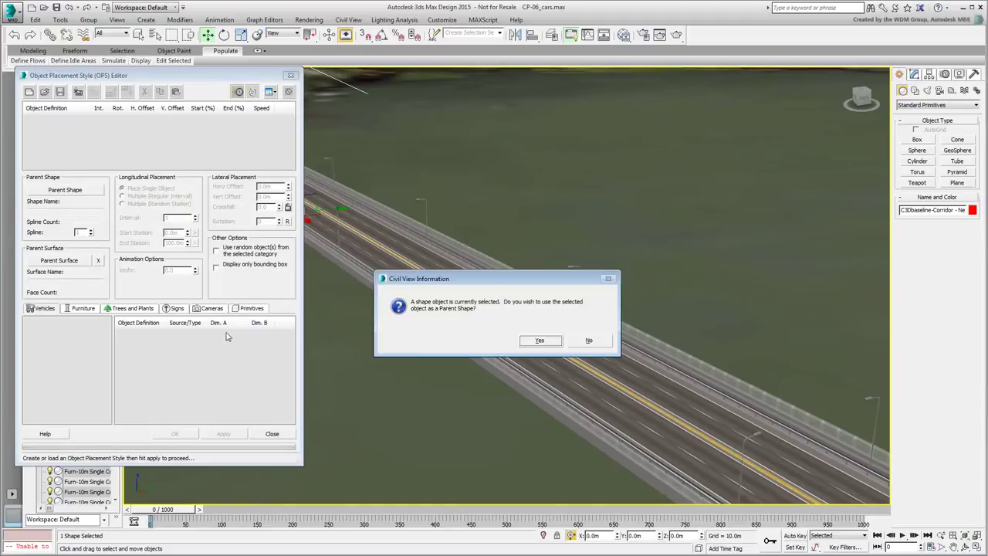
click(542, 341)
drag(145, 76, 132, 40)
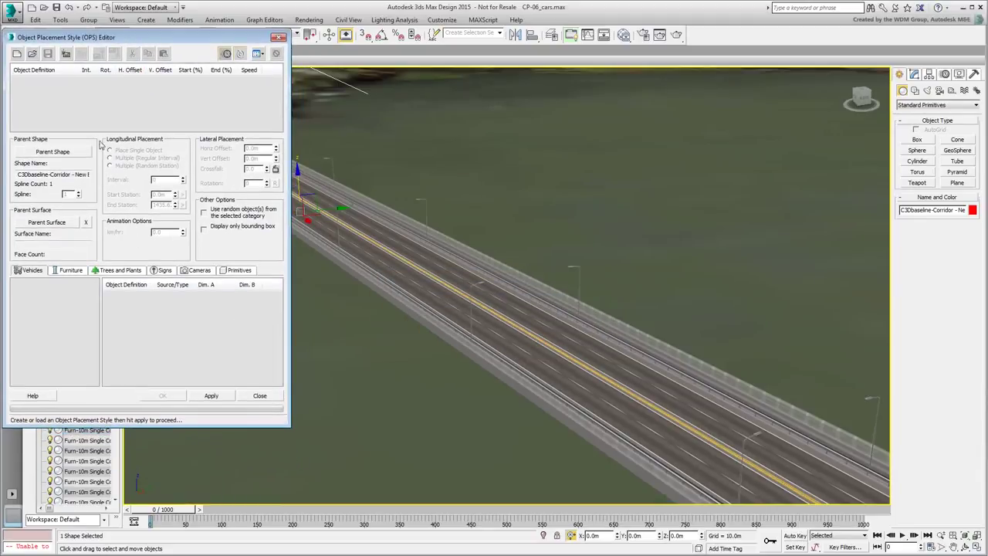
Add an object definition to the placement style, show the library as large icons and choose the Cars vehicle category
click(67, 56)
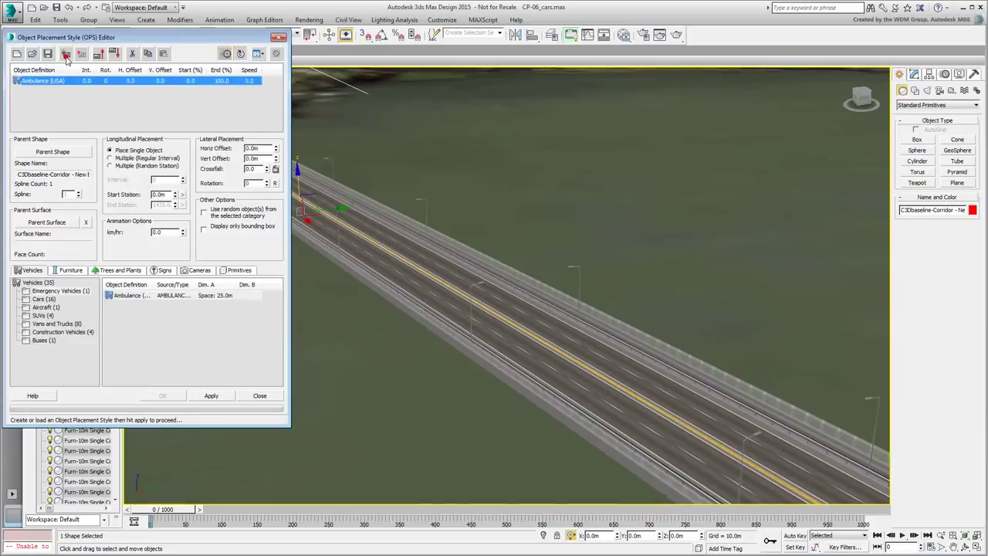
right_click(160, 346)
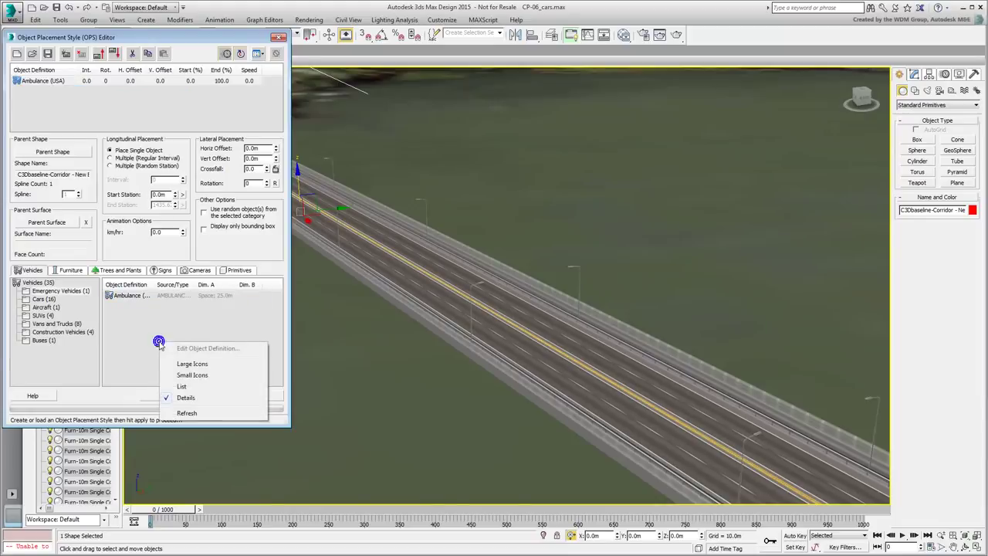
click(185, 364)
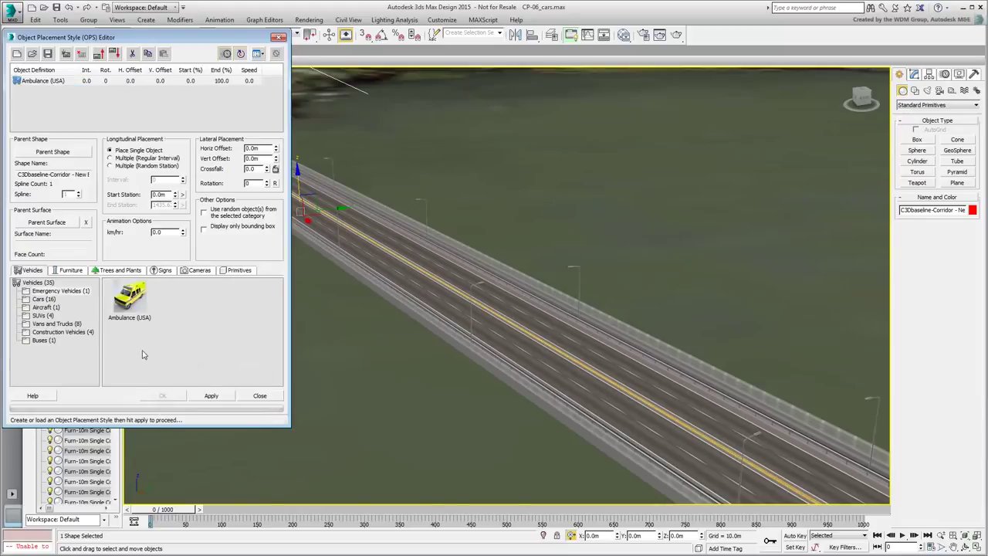
click(43, 299)
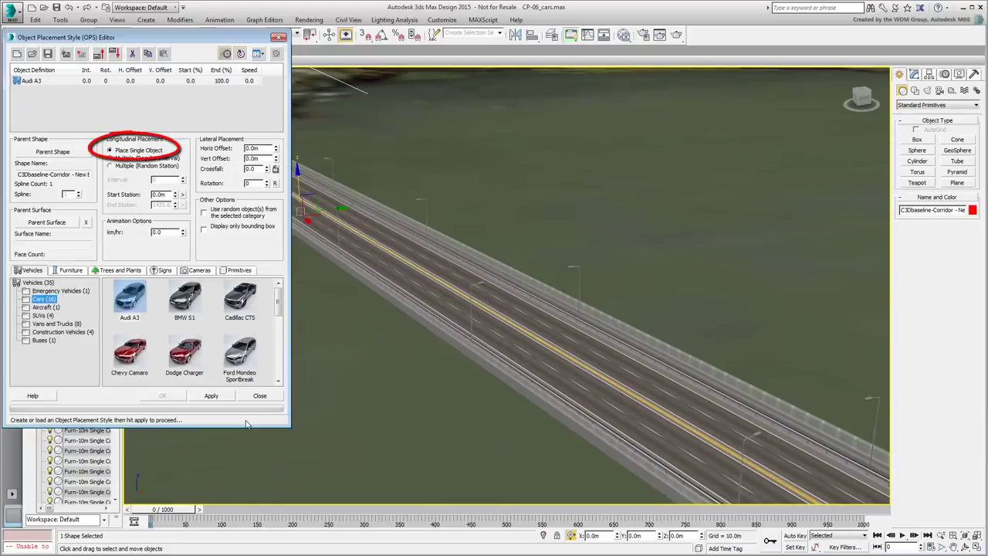
Set the cars' longitudinal placement to Multiple (Random Station) with a count of 10
click(109, 166)
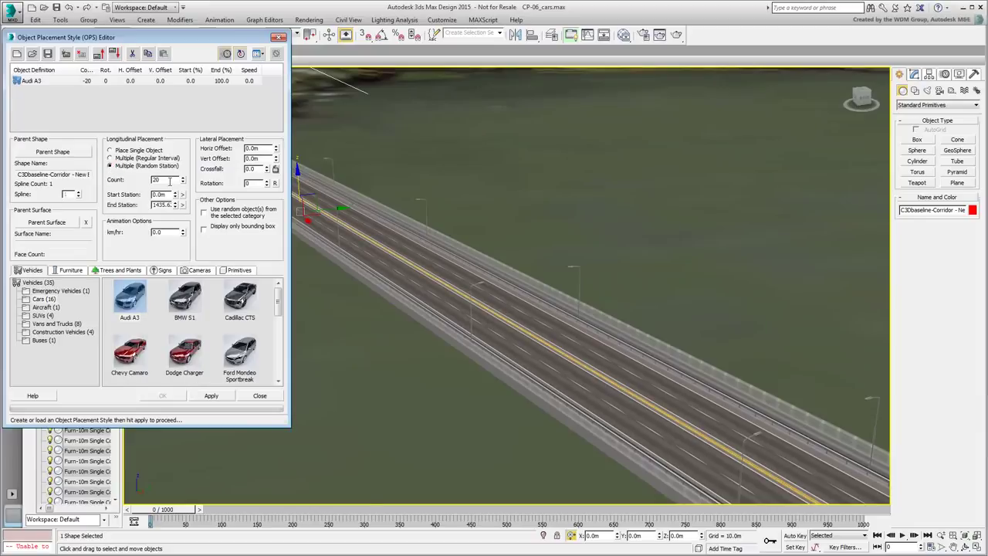
drag(170, 181, 137, 179)
text(10)
key(Return)
Set the cars' animation speed to 75 km/hr, apply the placement style and extend the scene animation length accordingly
double_click(159, 232)
text(75)
key(Return)
click(210, 396)
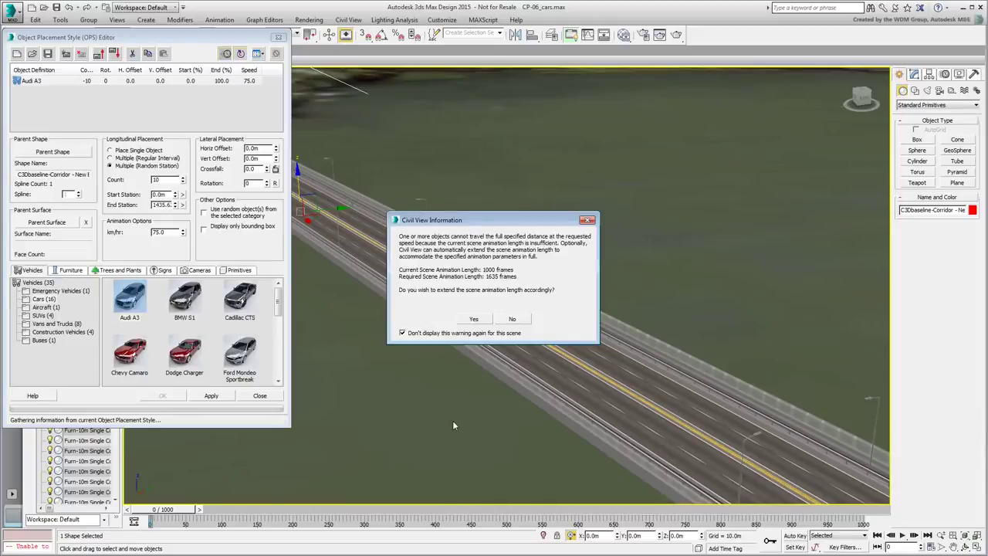
click(474, 320)
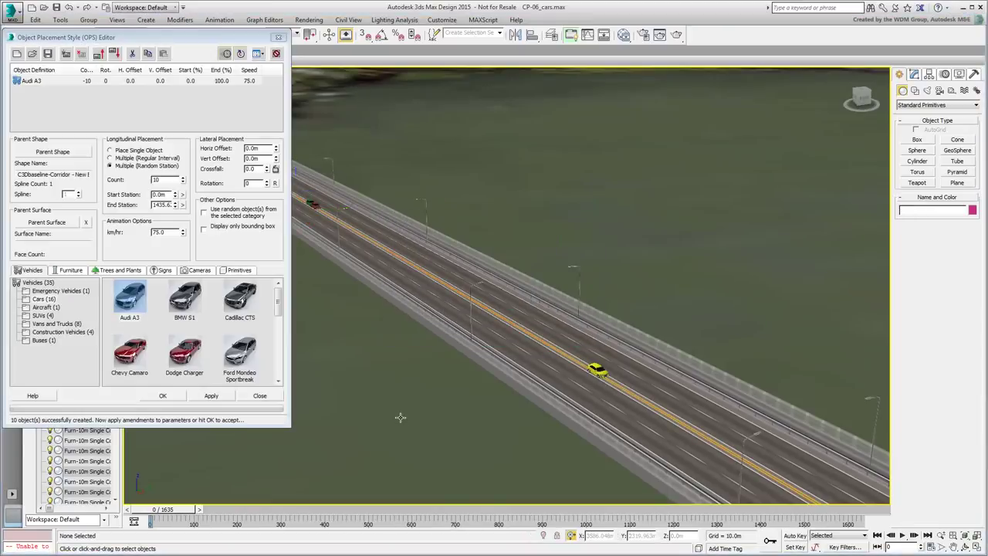
Use random objects from the Cars category instead of a single model and reapply the placement style
drag(166, 513, 195, 524)
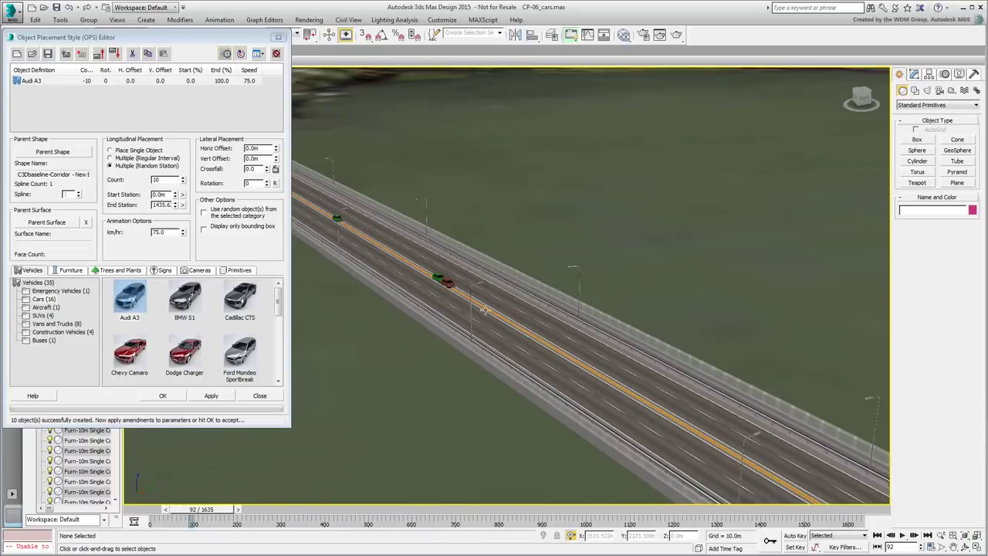
scroll(255, 486, up, 5)
drag(205, 517, 230, 519)
scroll(230, 518, down, 5)
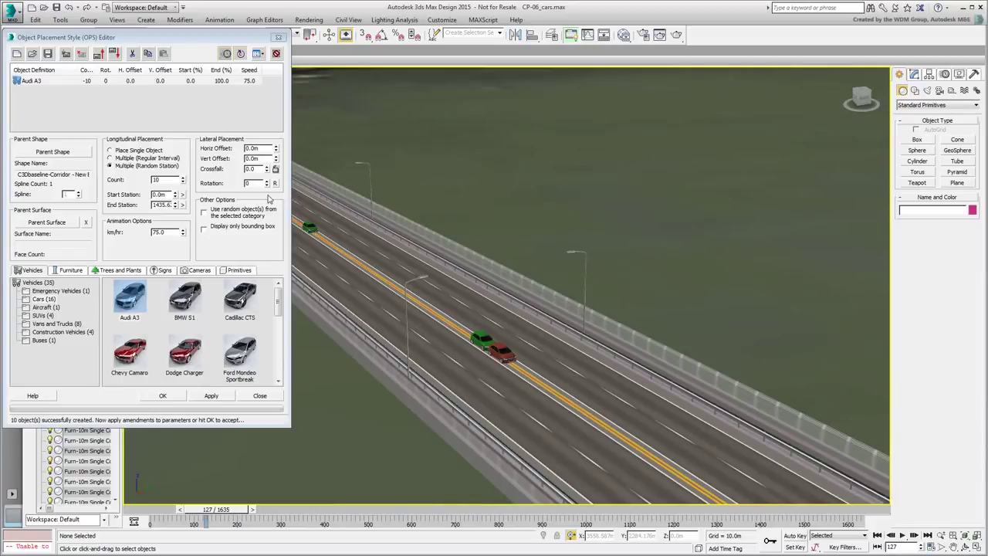
click(205, 212)
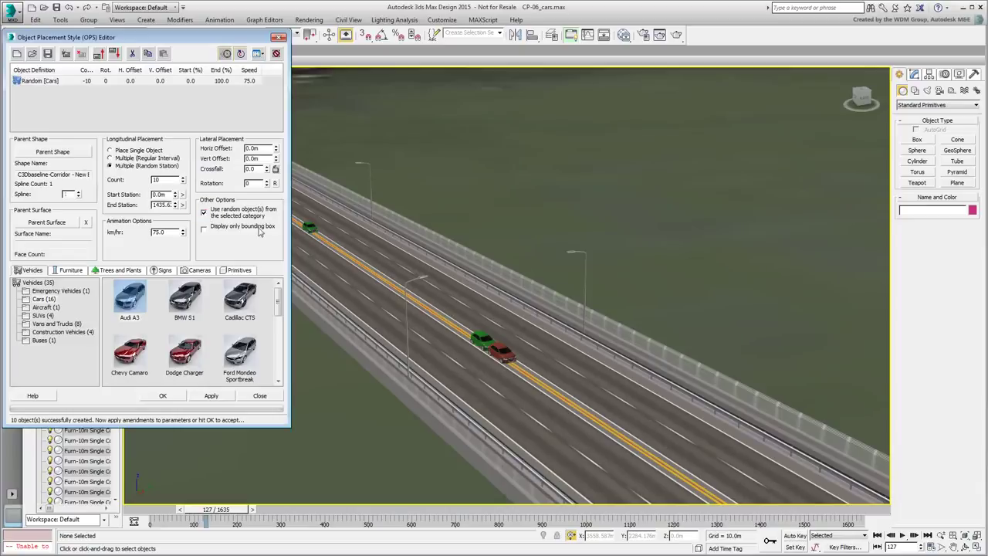
click(210, 397)
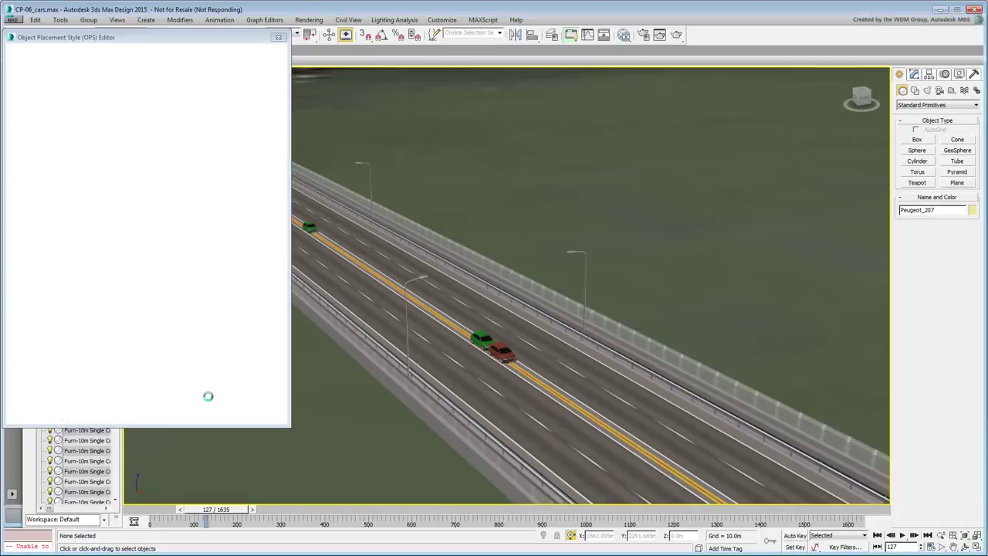
click(532, 386)
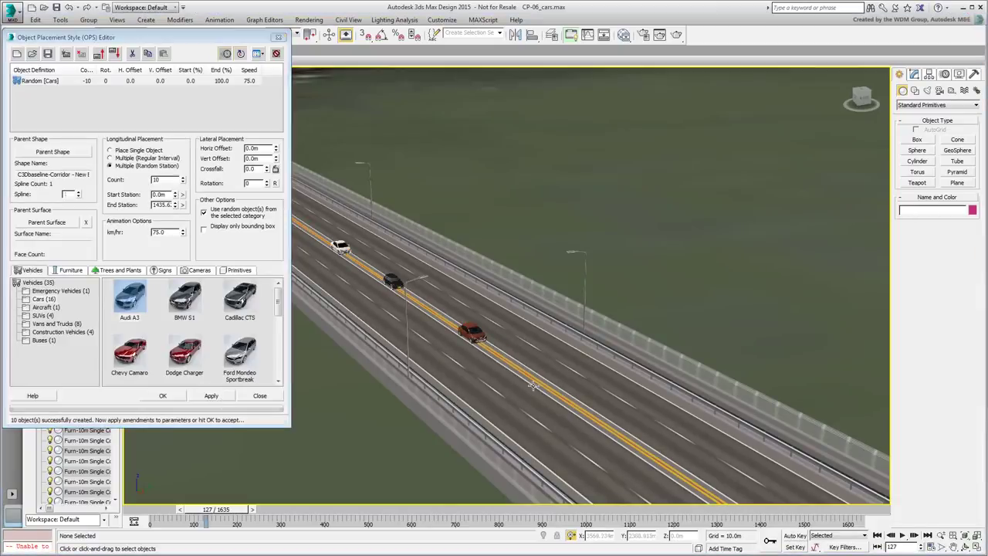
Return the animation to frame 0, set the cars' horizontal offset to 6.3 m and reapply the placement style
scroll(534, 370, up, 5)
drag(224, 509, 148, 528)
alt+middle_drag(395, 205, 399, 244)
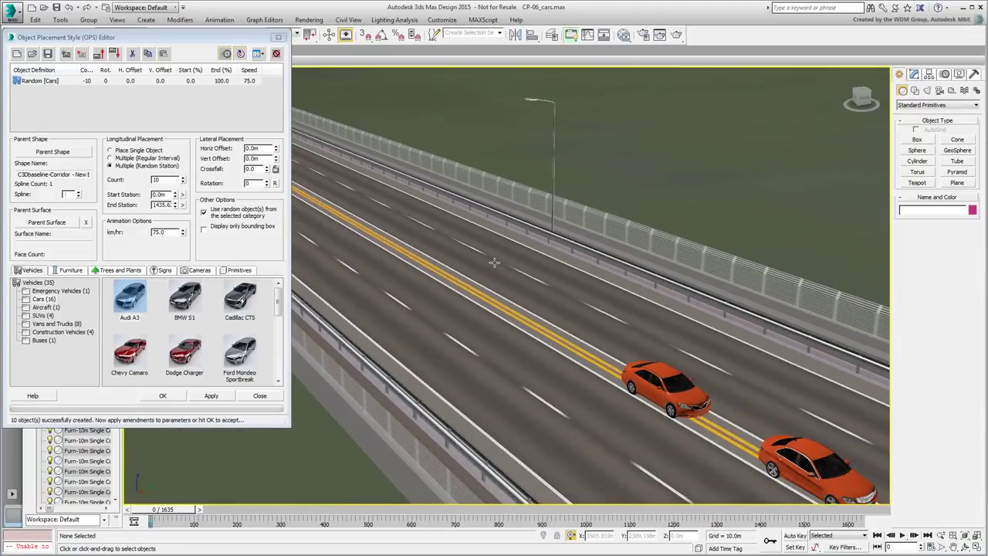
alt+middle_drag(494, 262, 479, 254)
scroll(498, 289, down, 2)
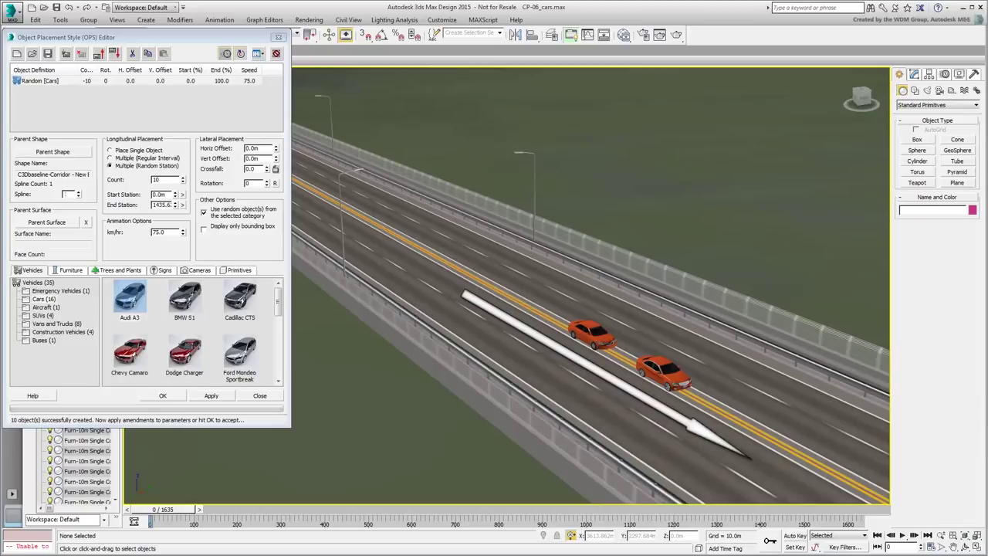
middle_drag(648, 412, 546, 366)
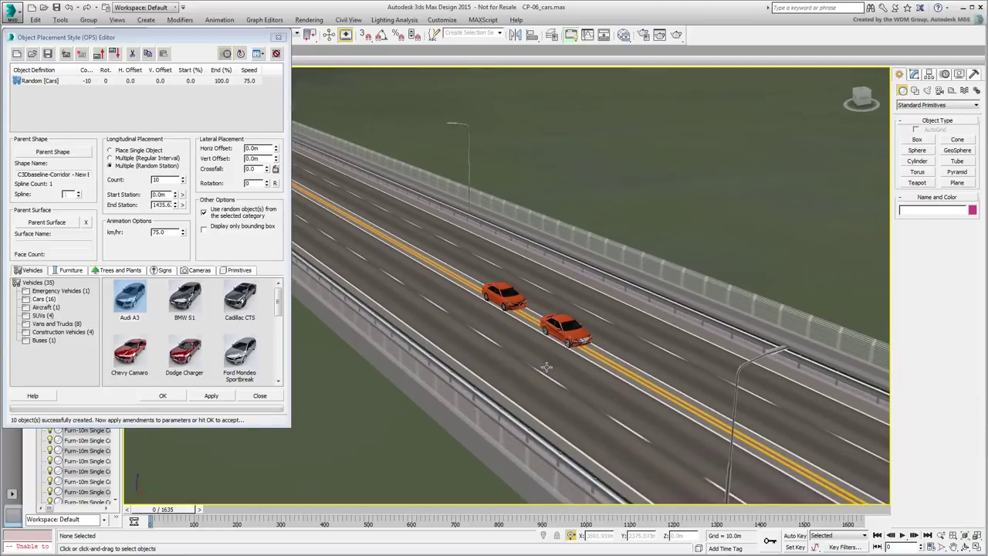
scroll(546, 367, up, 6)
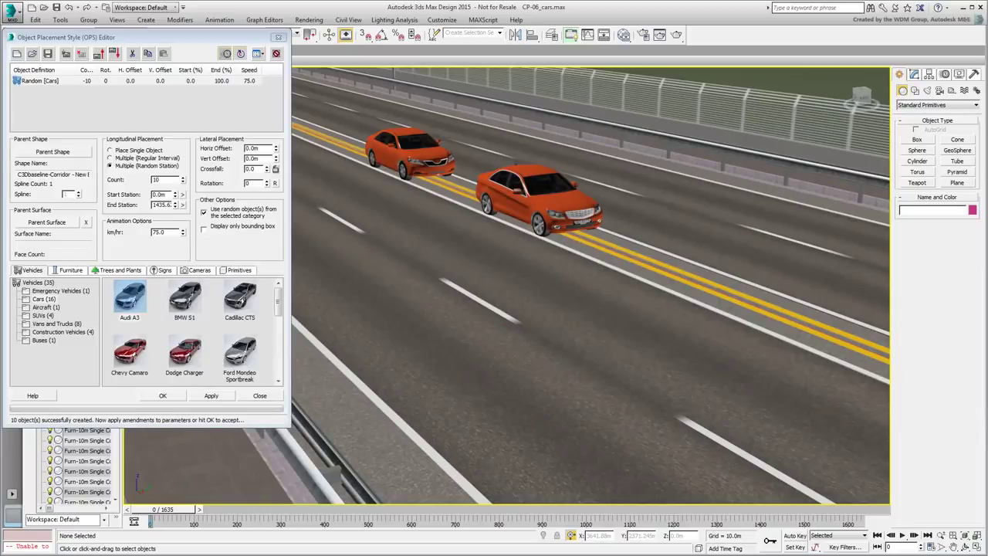
drag(262, 148, 241, 148)
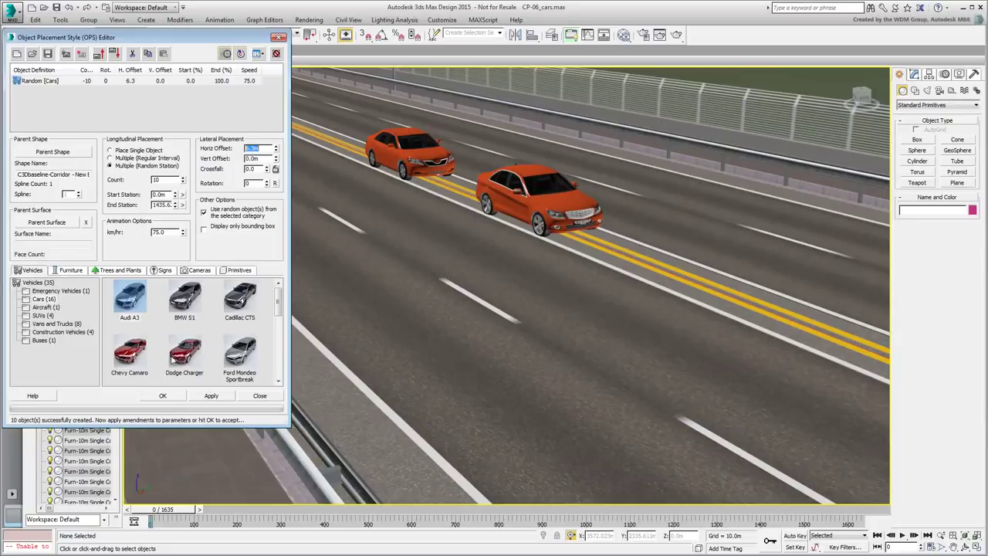
click(207, 398)
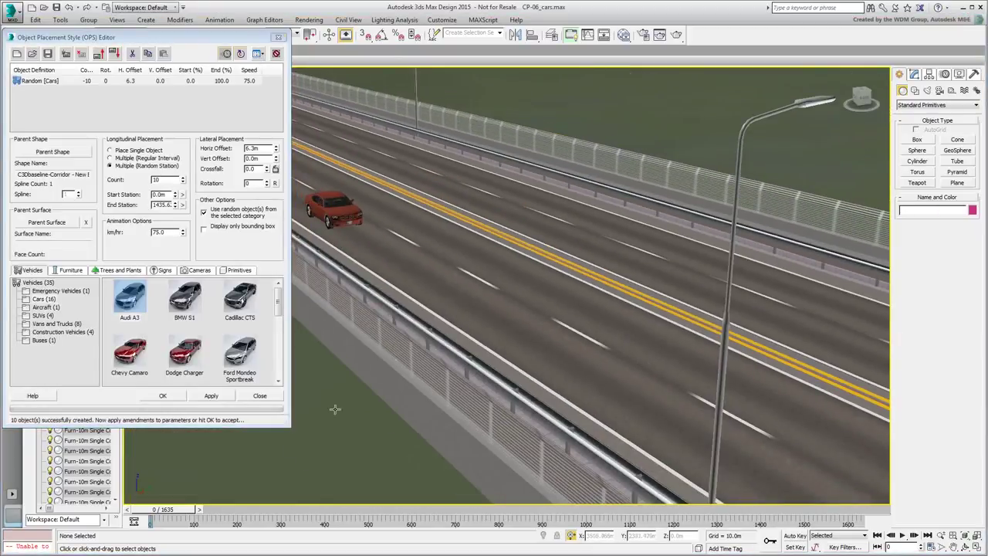
Check a car's wheels against the road surface, set the crossfall to -0.02 and reapply the placement style
drag(170, 520, 304, 516)
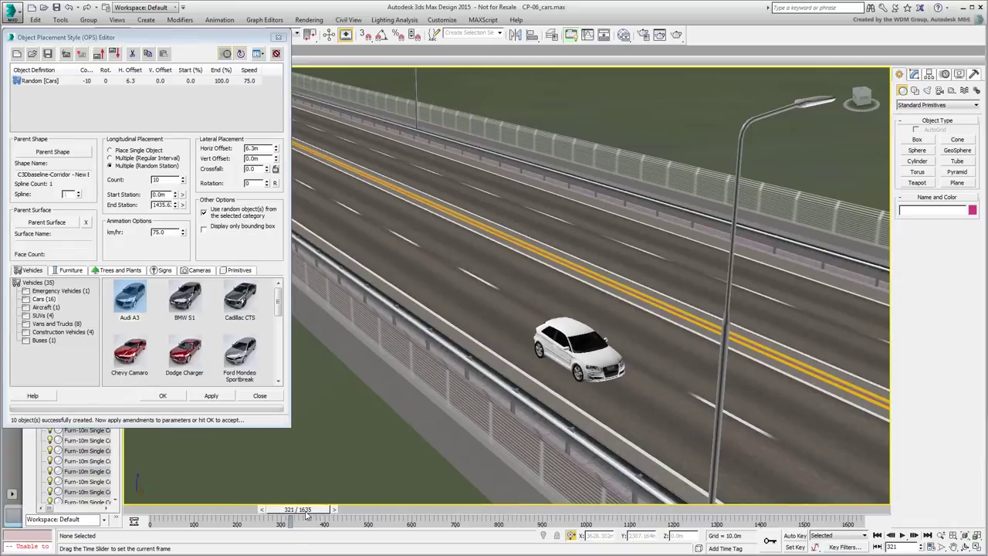
click(594, 357)
key(z)
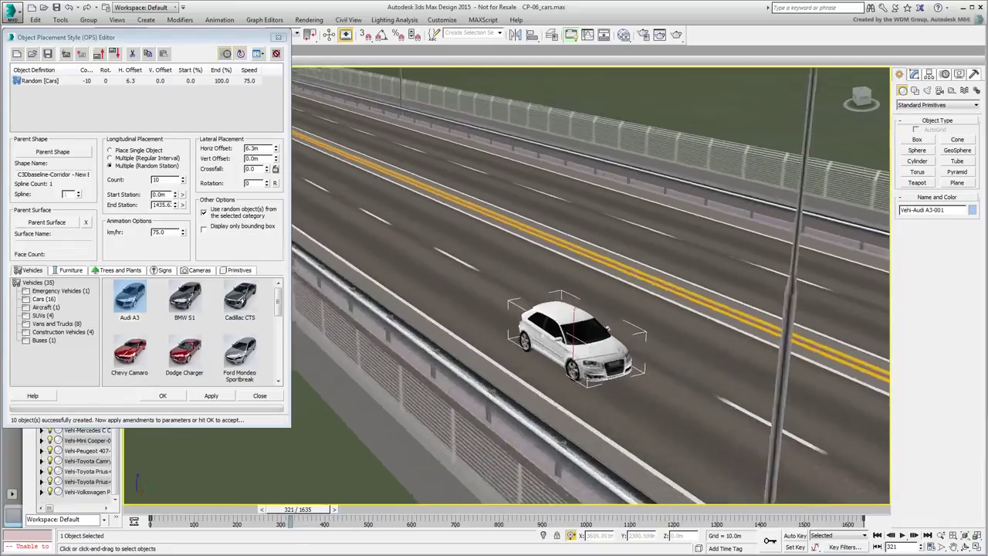
alt+middle_drag(586, 378, 501, 330)
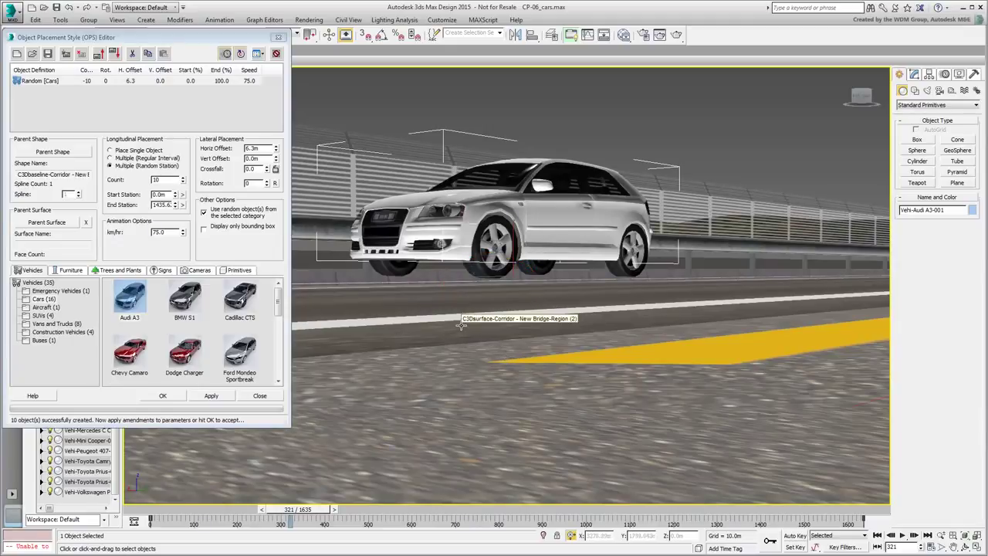
mouse_move(461, 324)
alt+middle_down()
mouse_move(520, 326)
mouse_move(473, 334)
mouse_move(528, 338)
mouse_move(538, 438)
alt+middle_up()
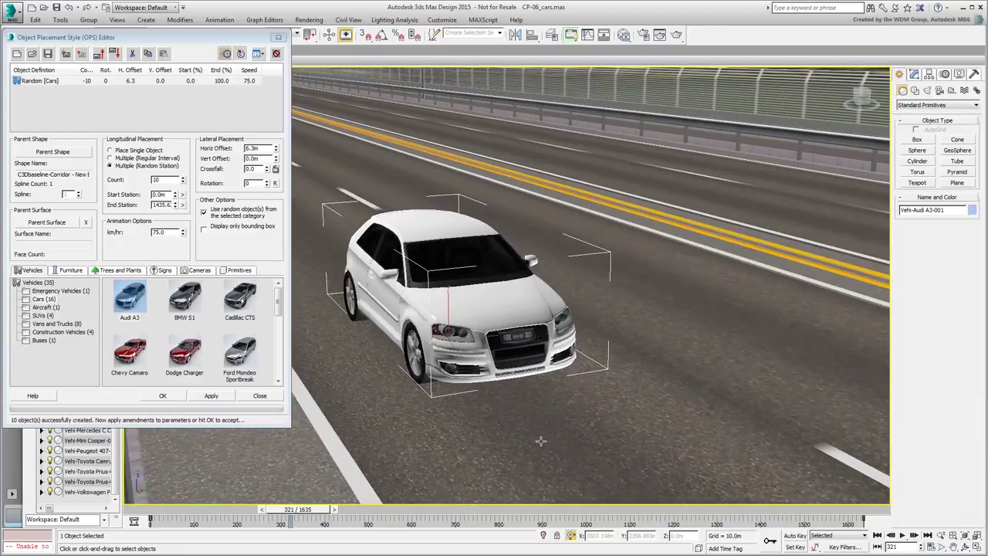
double_click(259, 169)
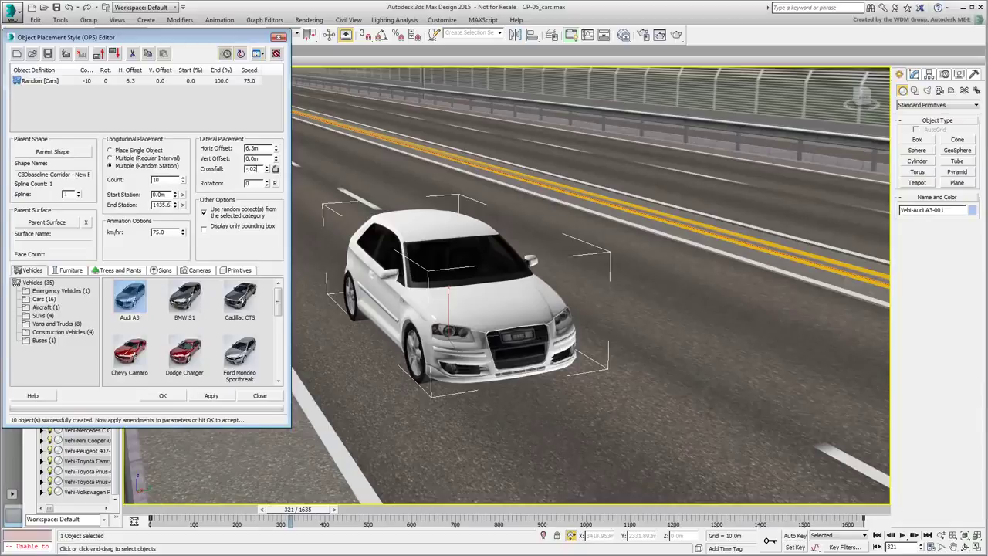
key(Return)
click(211, 395)
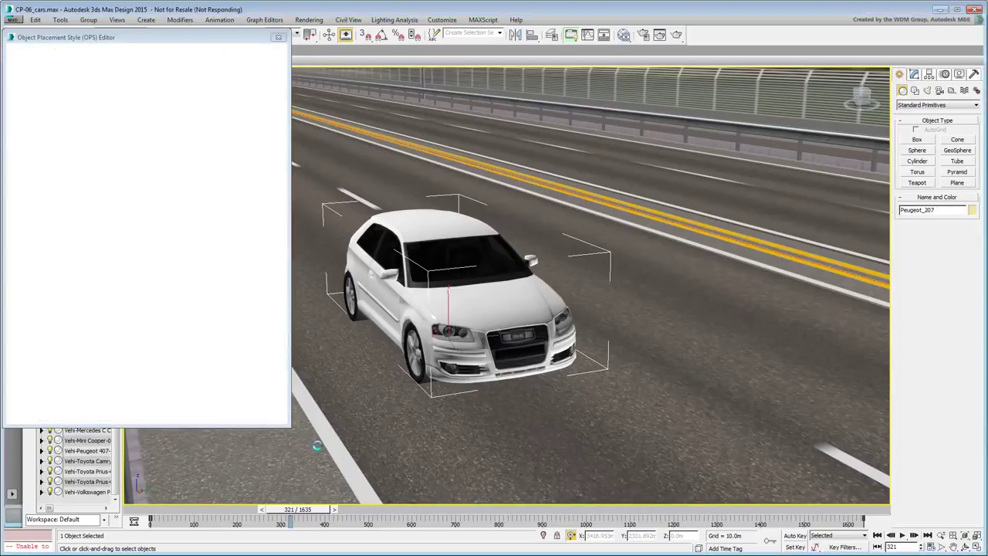
Examine how a re-placed car sits on the sloped road surface and review the traffic along the bridge
drag(153, 511, 300, 521)
click(444, 284)
alt+middle_drag(456, 393, 647, 345)
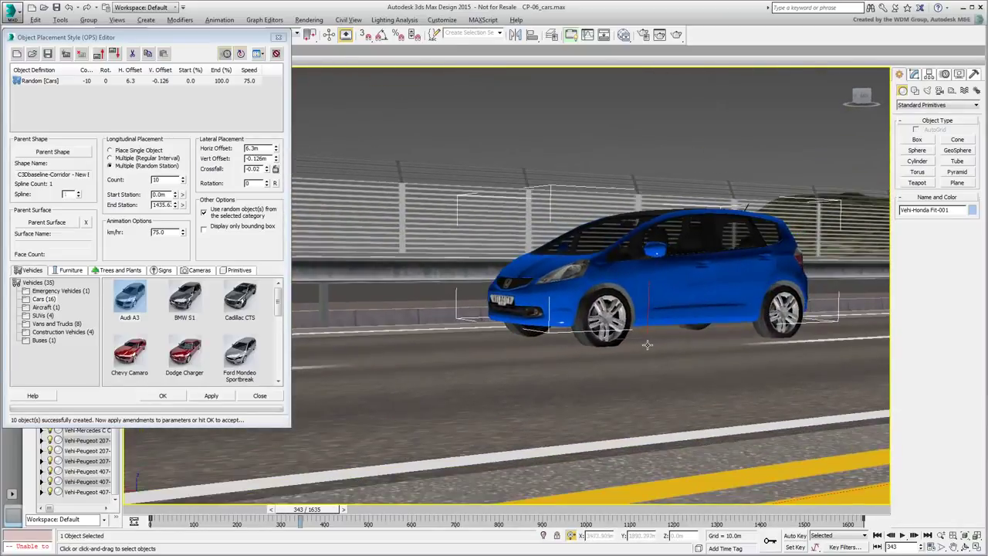
mouse_move(539, 352)
alt+middle_down()
mouse_move(641, 364)
mouse_move(540, 368)
alt+middle_up()
scroll(648, 367, down, 5)
scroll(548, 373, down, 4)
drag(174, 516, 135, 519)
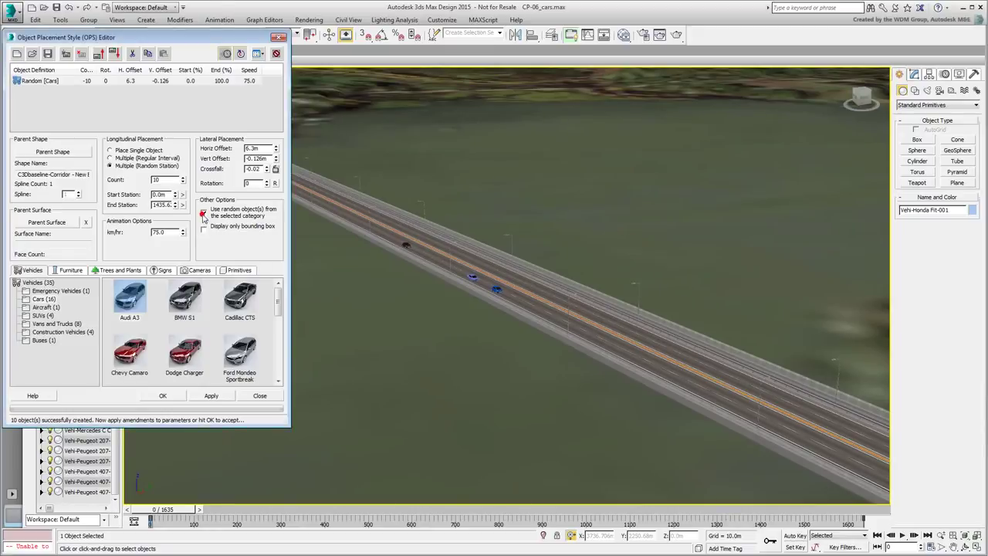
Reapply the random cars placement style and advance the animation to frame 509 to review the cars on the bridge
click(209, 397)
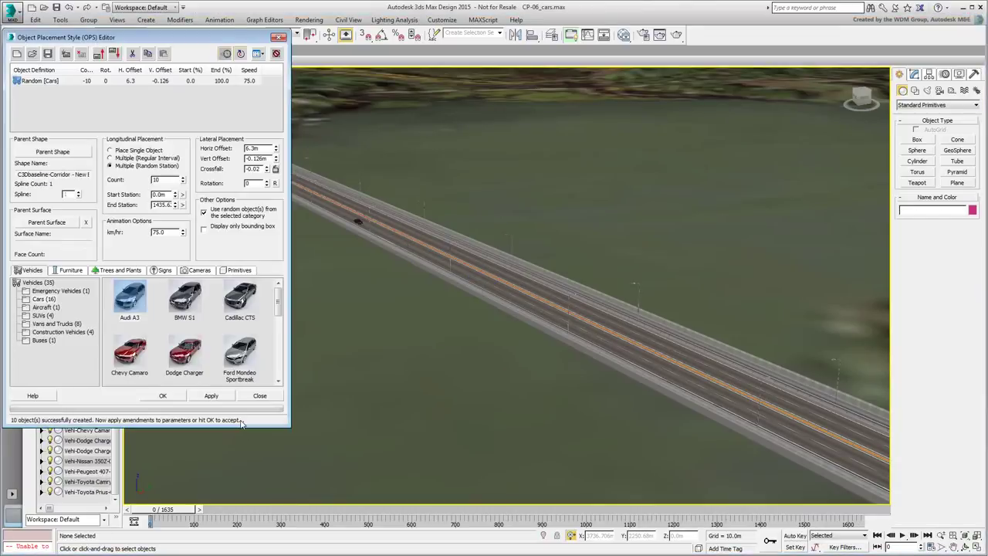
drag(159, 511, 375, 512)
scroll(436, 261, up, 5)
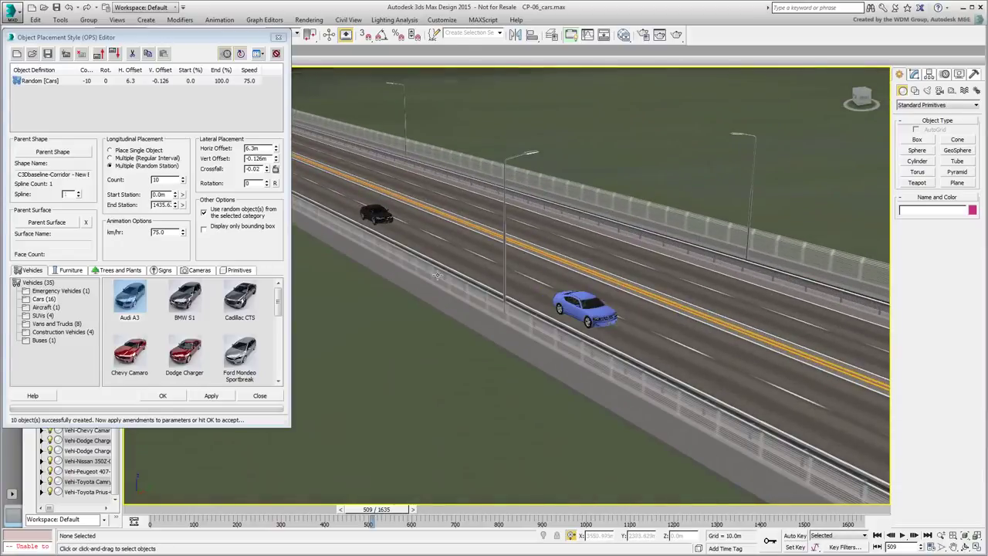
scroll(540, 315, up, 5)
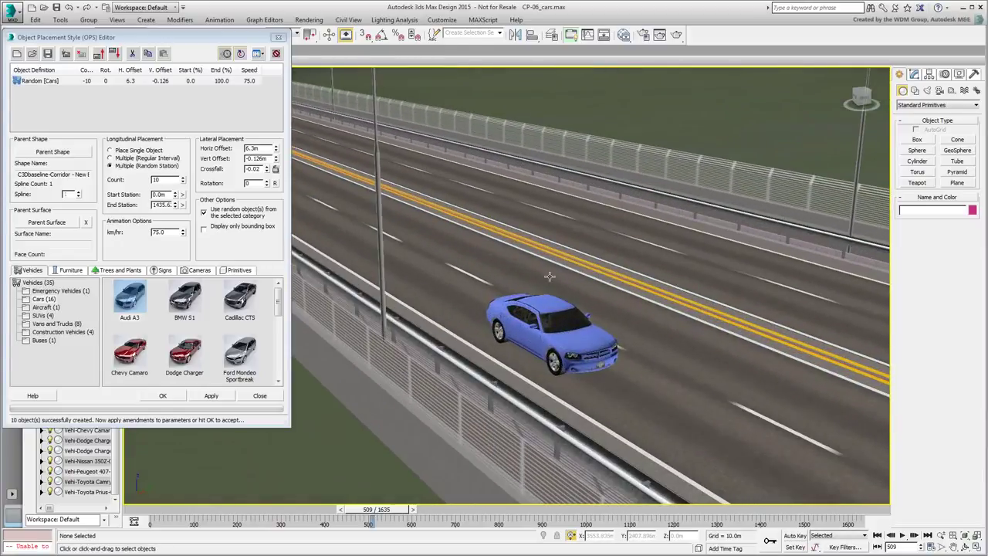
Select the light blue Dodge Charger and open the Civil View Explorer beside the placement editor to show its vehicle parameters
click(578, 351)
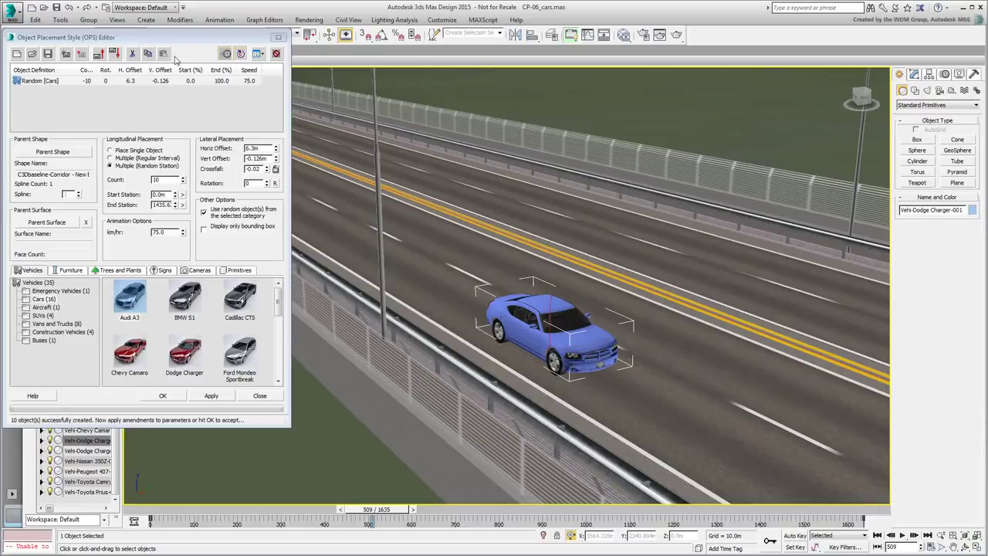
drag(173, 41, 852, 35)
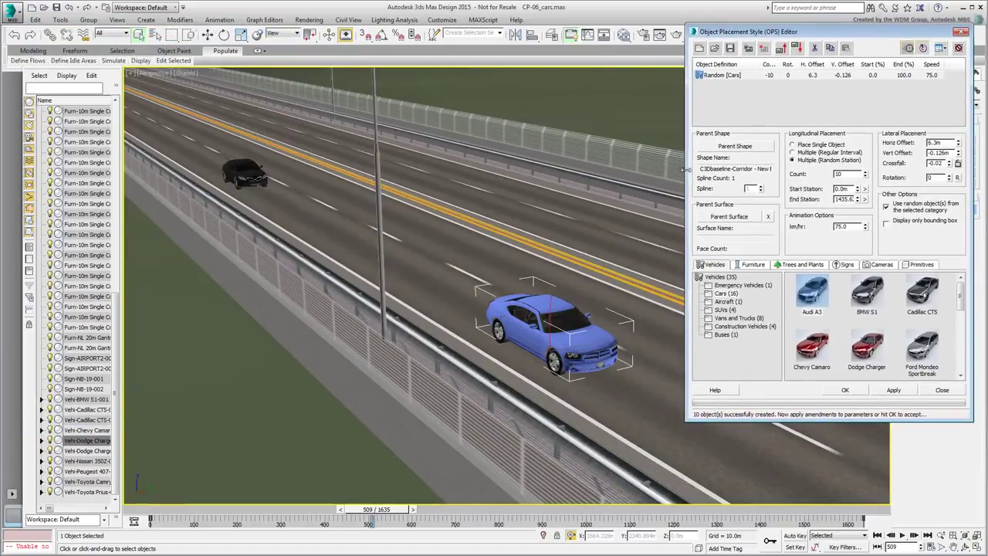
click(348, 19)
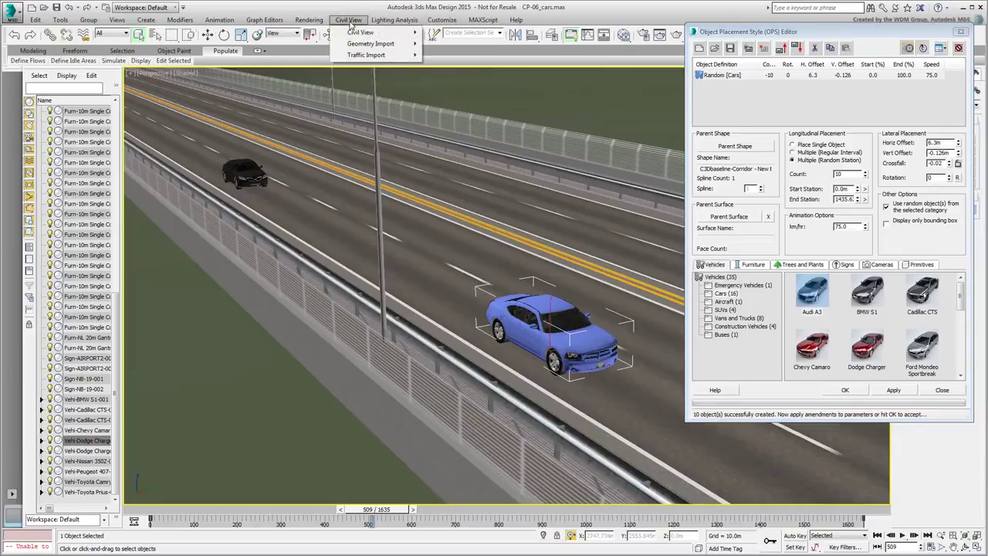
mouse_move(369, 34)
click(463, 34)
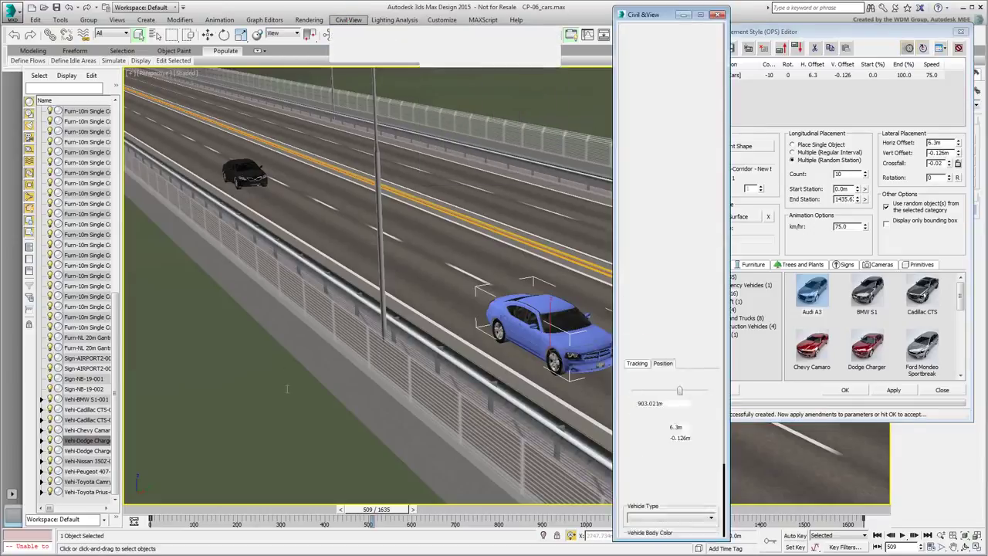
drag(660, 17, 195, 97)
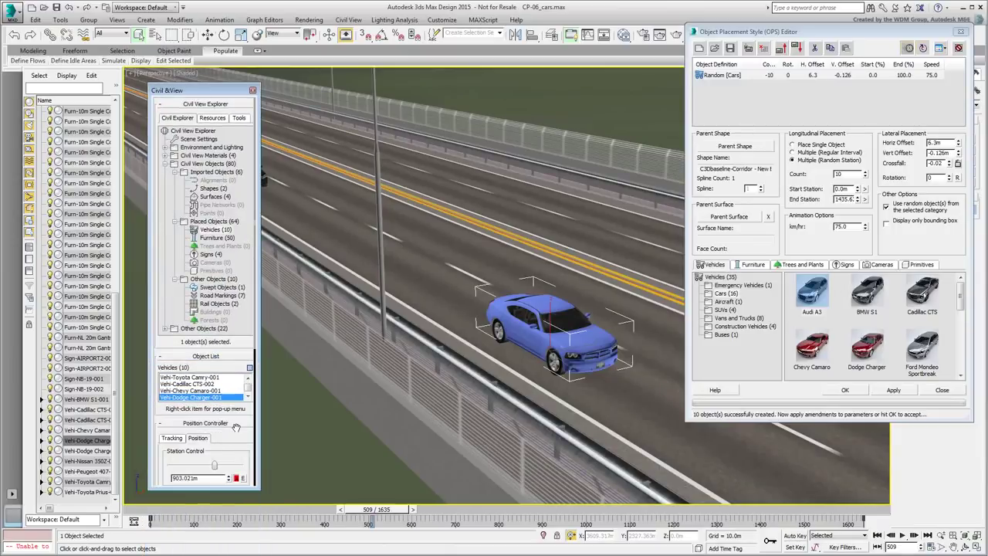
drag(236, 427, 224, 185)
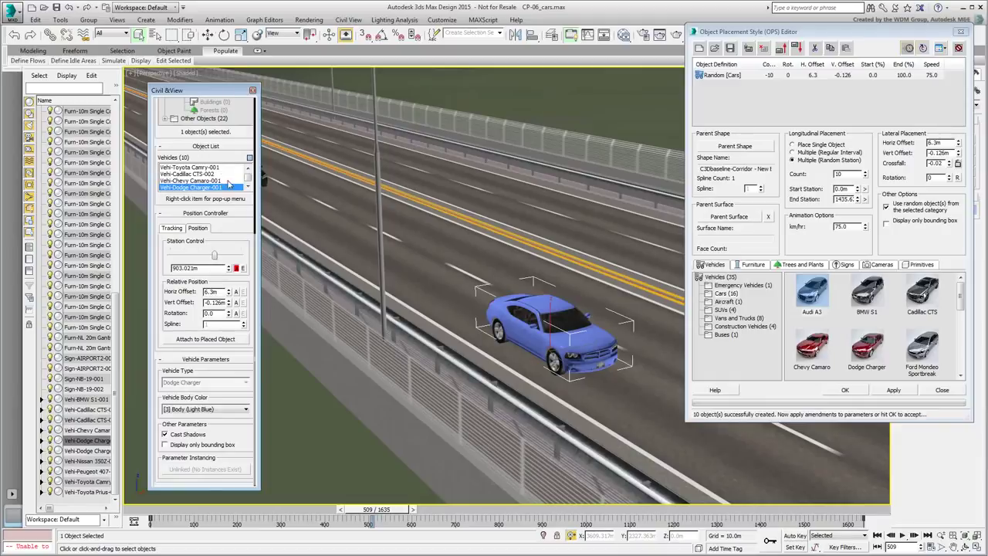
Try yellow as the Dodge Charger's body color, then set it to [7] Body (Red)
click(245, 410)
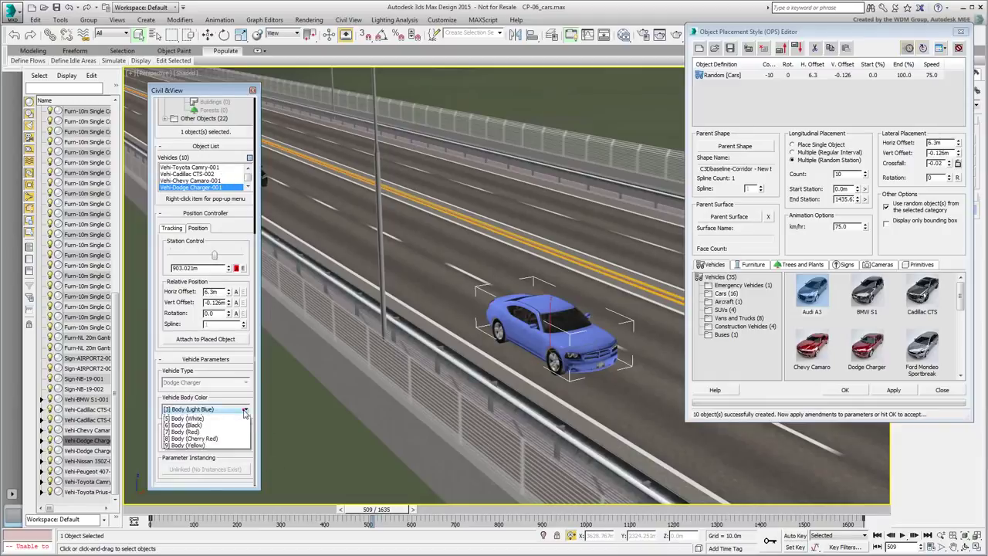
click(199, 471)
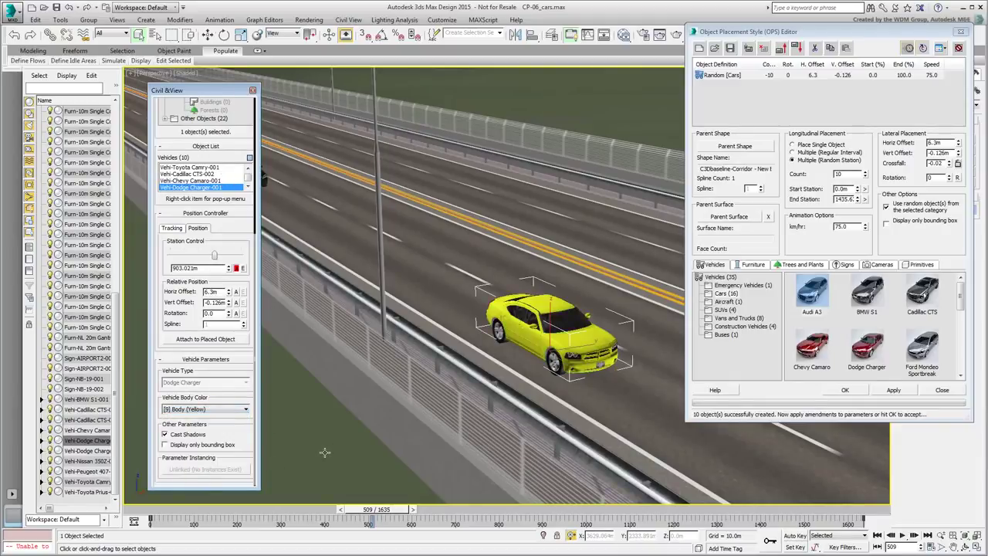
click(244, 409)
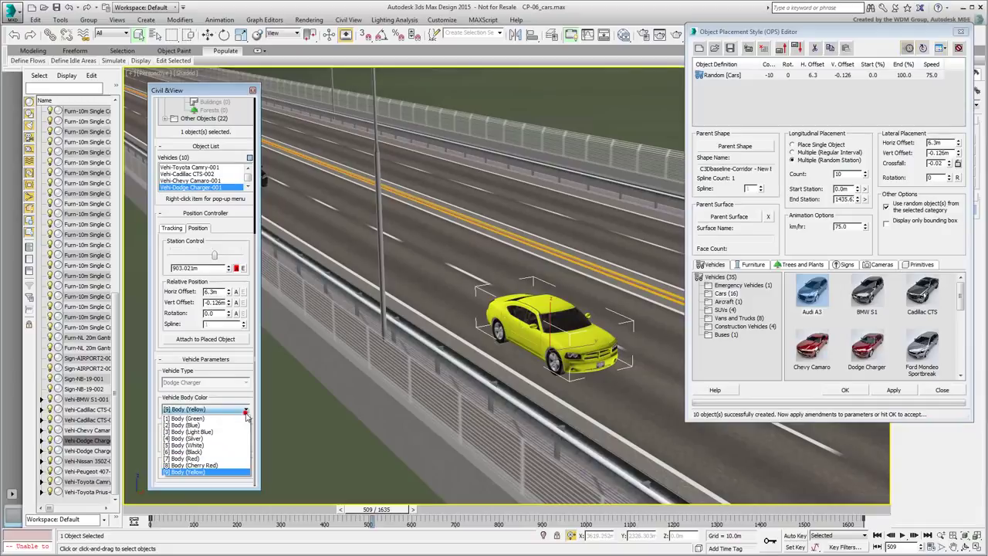
click(202, 457)
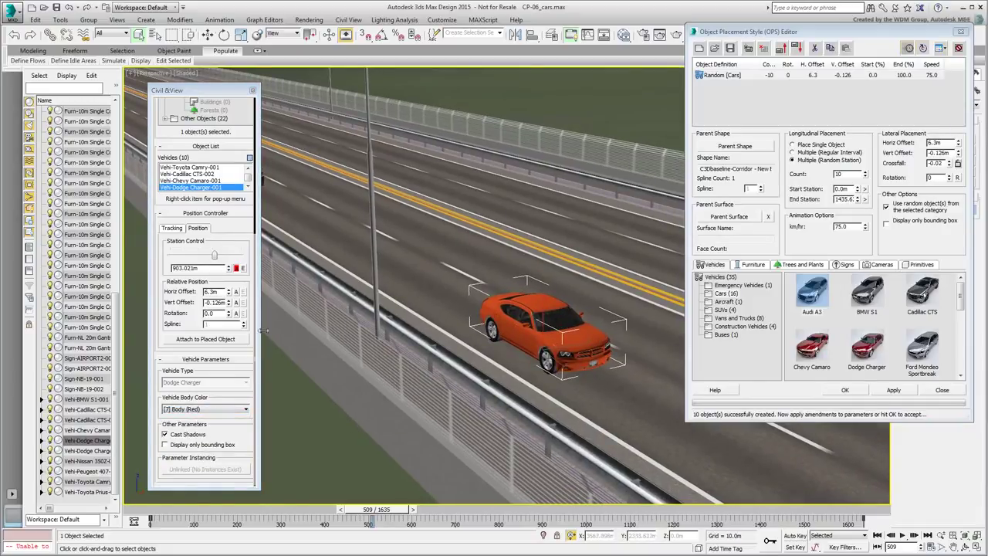
Move the red Dodge Charger forward along the bridge to station 967.0 m
scroll(263, 330, down, 10)
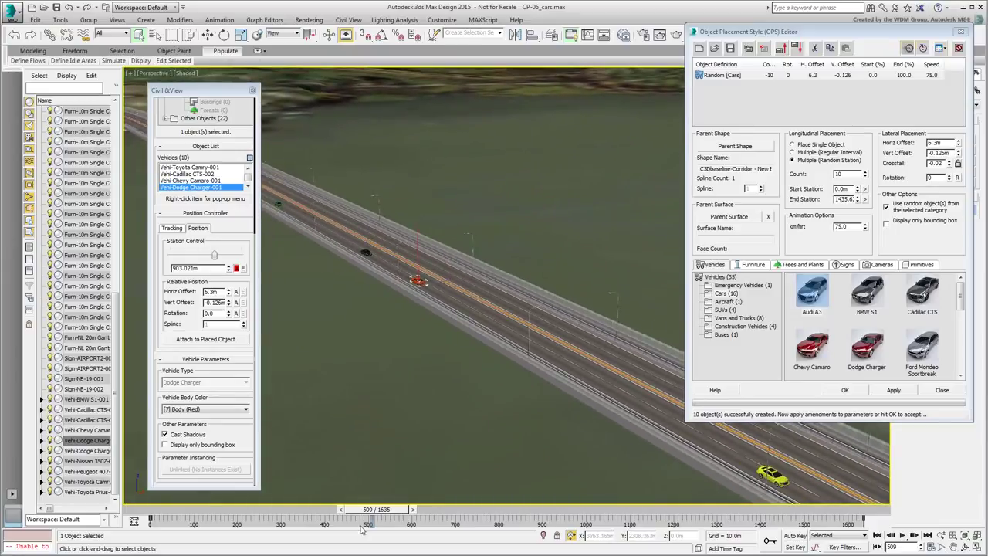
scroll(236, 369, up, 2)
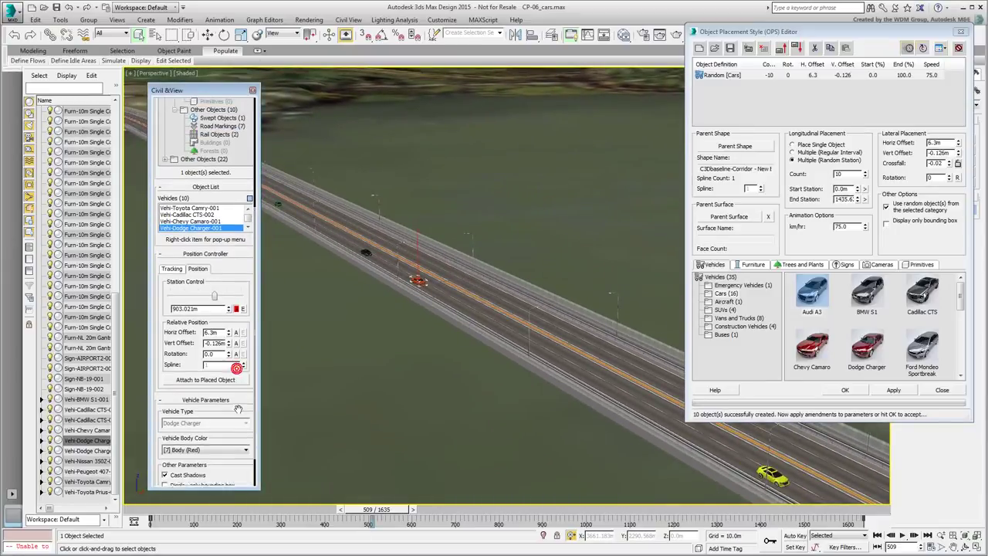
drag(215, 303, 213, 302)
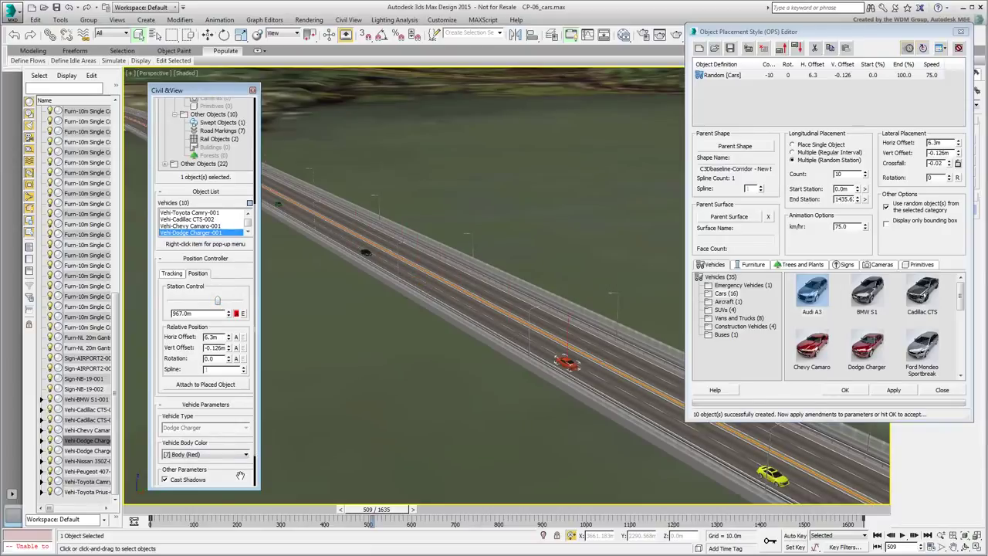
Select the yellow Cadillac CTS ahead of the red car and shift its station farther along the bridge
scroll(446, 287, down, 5)
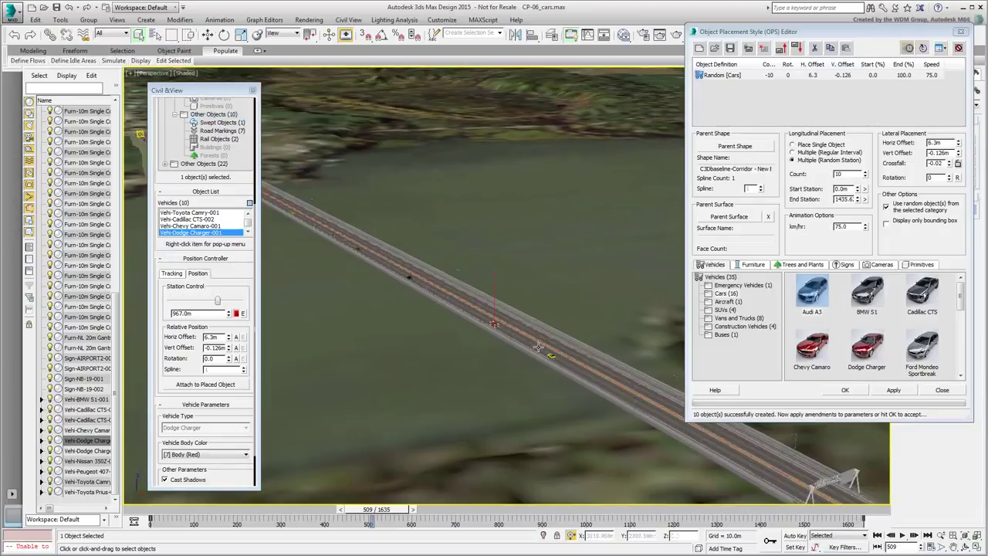
scroll(486, 324, up, 5)
click(500, 322)
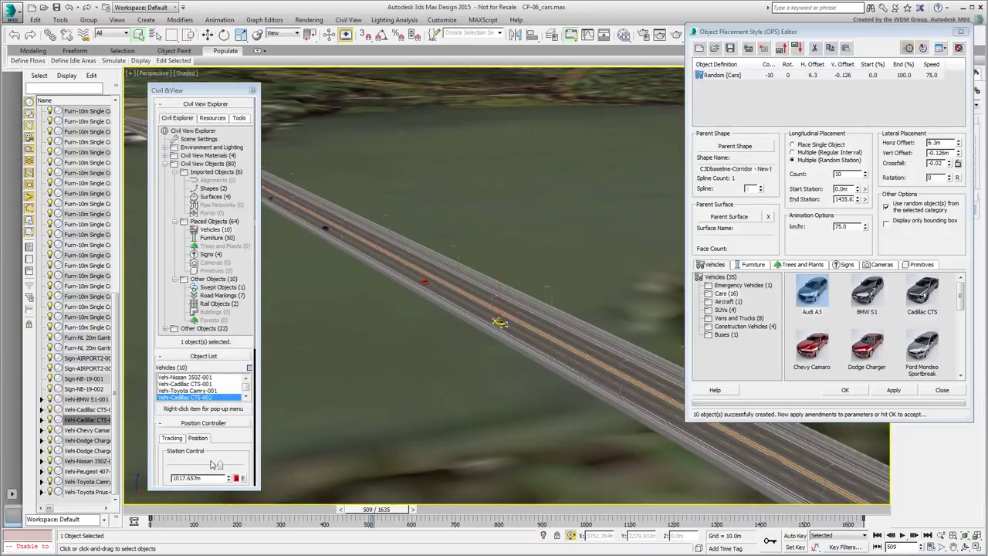
drag(214, 464, 225, 467)
Set the yellow Peugeot 407's body color to [4] Body (Silver) and move it back to station 624.0 m
middle_drag(291, 411, 457, 315)
scroll(457, 315, up, 10)
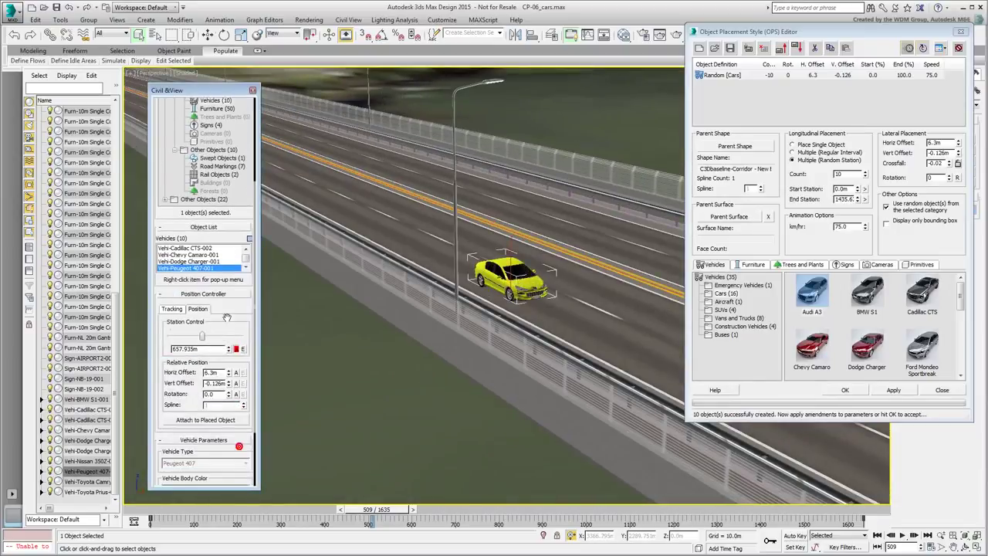
scroll(242, 462, down, 3)
click(224, 417)
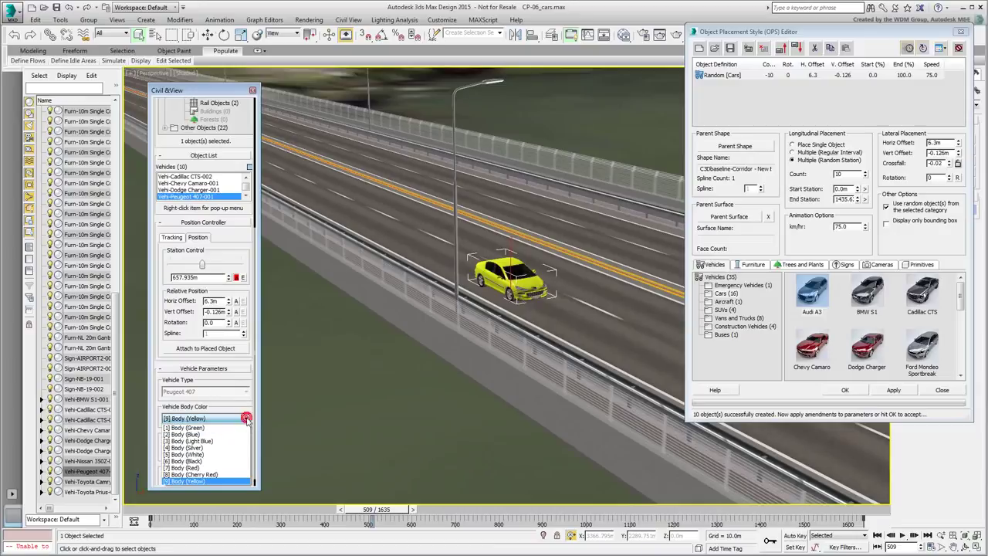
click(204, 446)
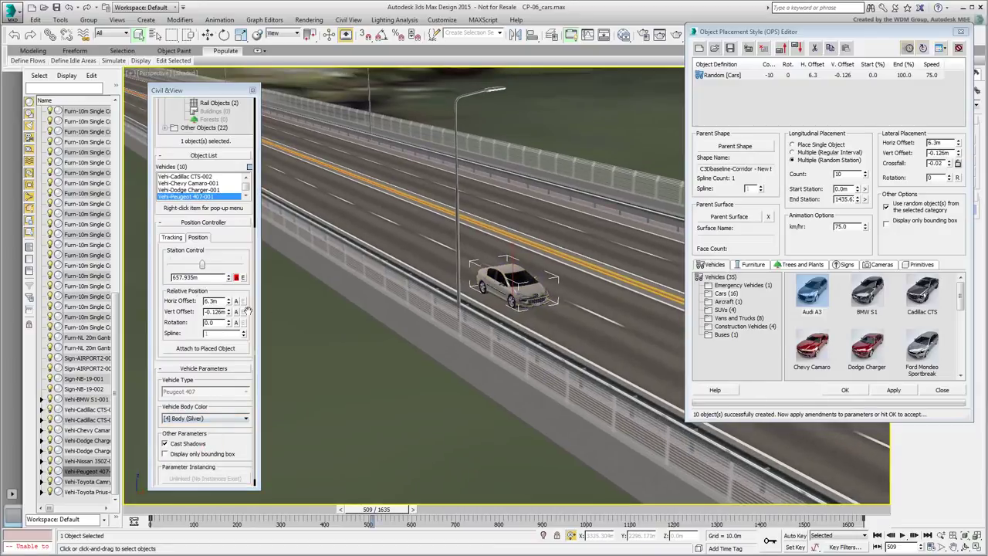
drag(203, 264, 201, 265)
scroll(439, 422, down, 10)
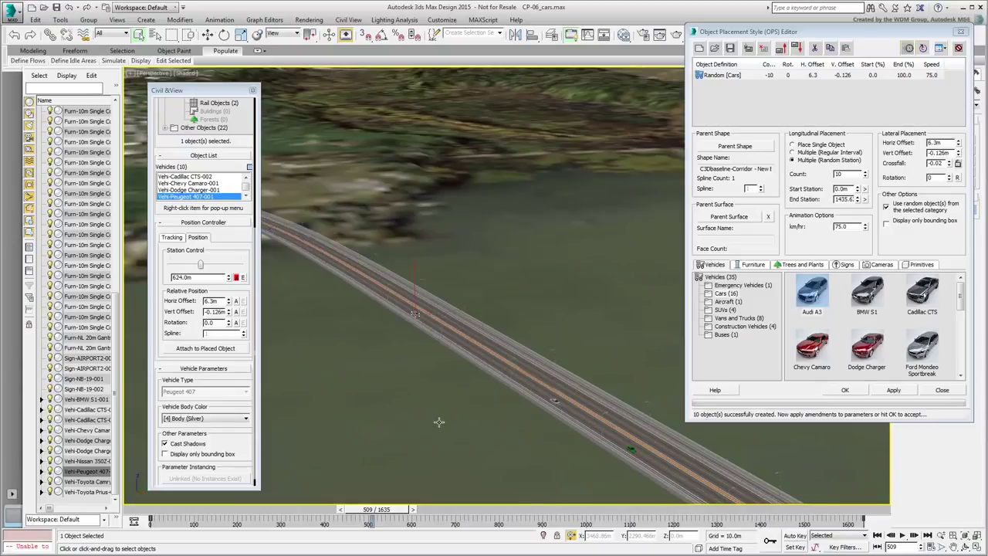
Set the random cars' count to 5 and duplicate their object definition in the placement style
double_click(849, 173)
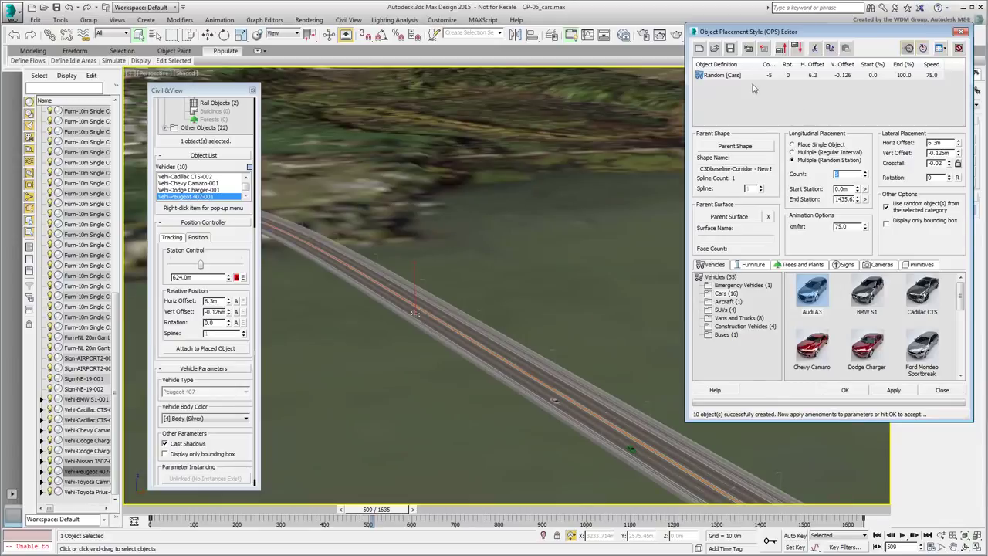
click(729, 79)
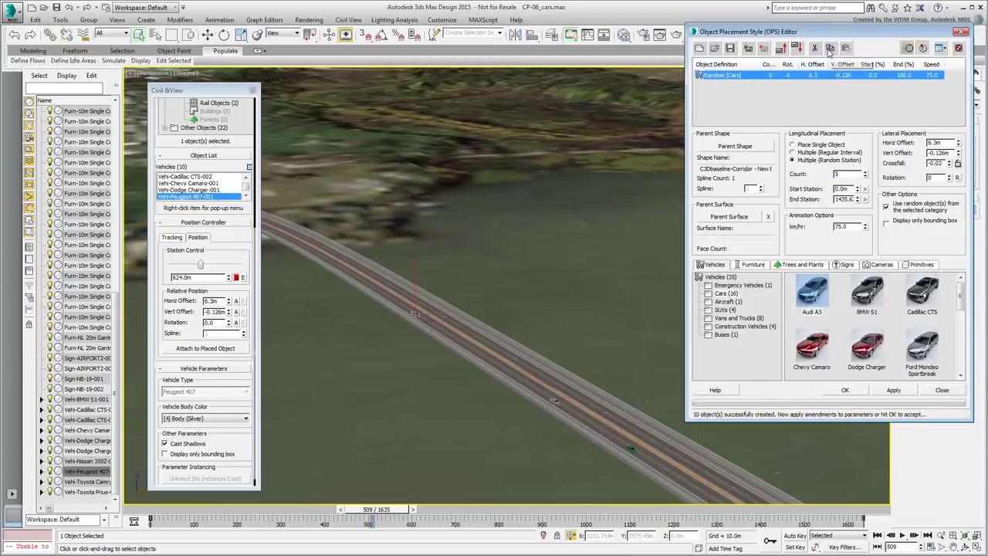
click(830, 49)
click(845, 47)
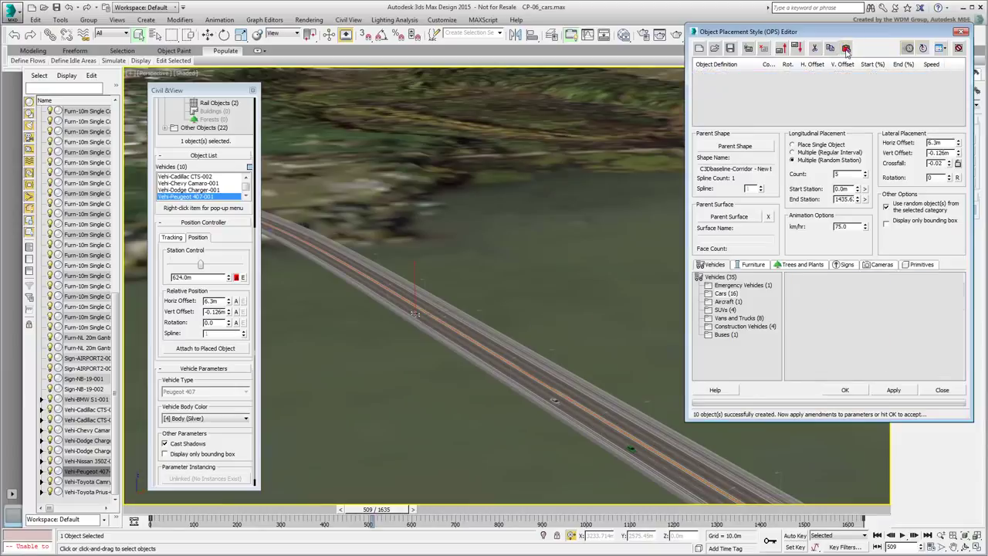
Switch the duplicated definition to the SUVs category and apply the placement style
click(729, 85)
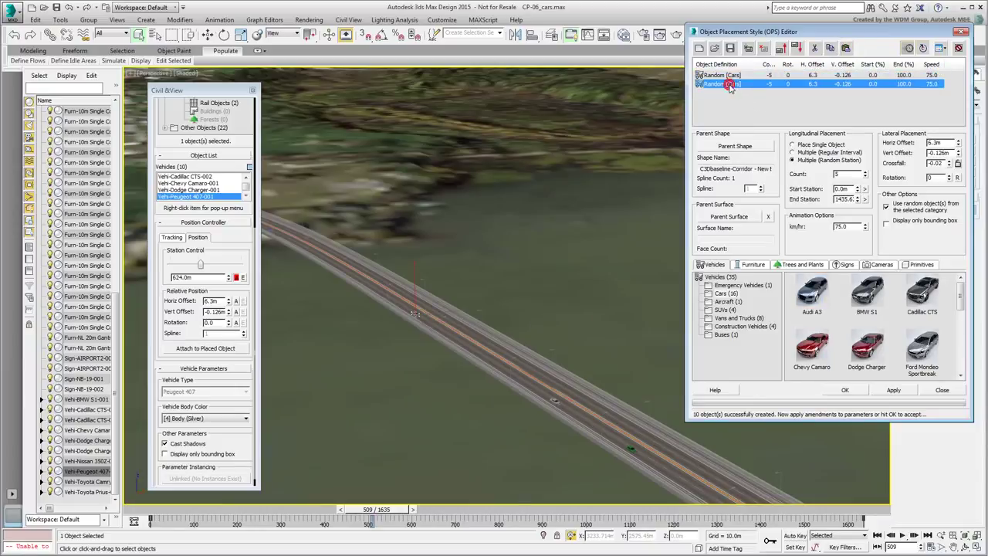
click(725, 309)
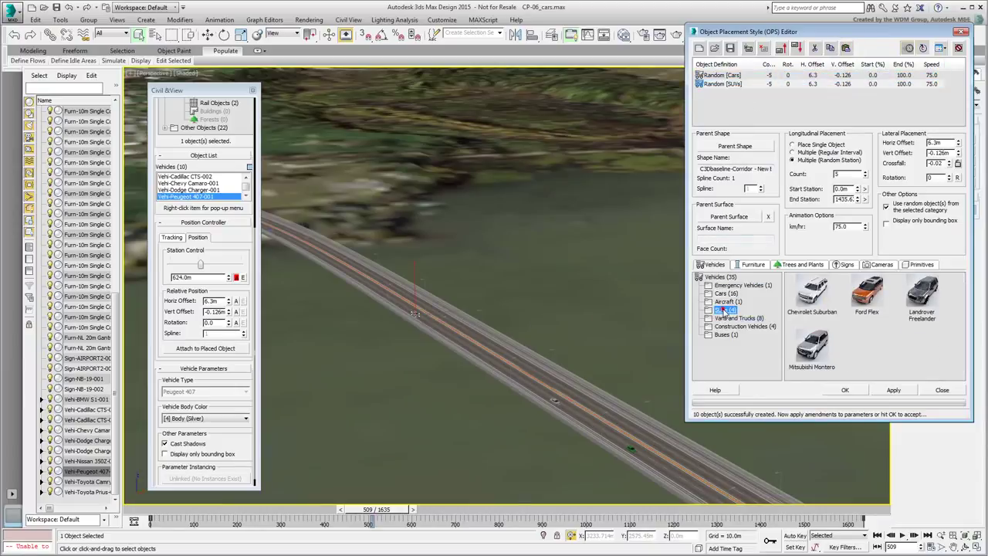
click(893, 391)
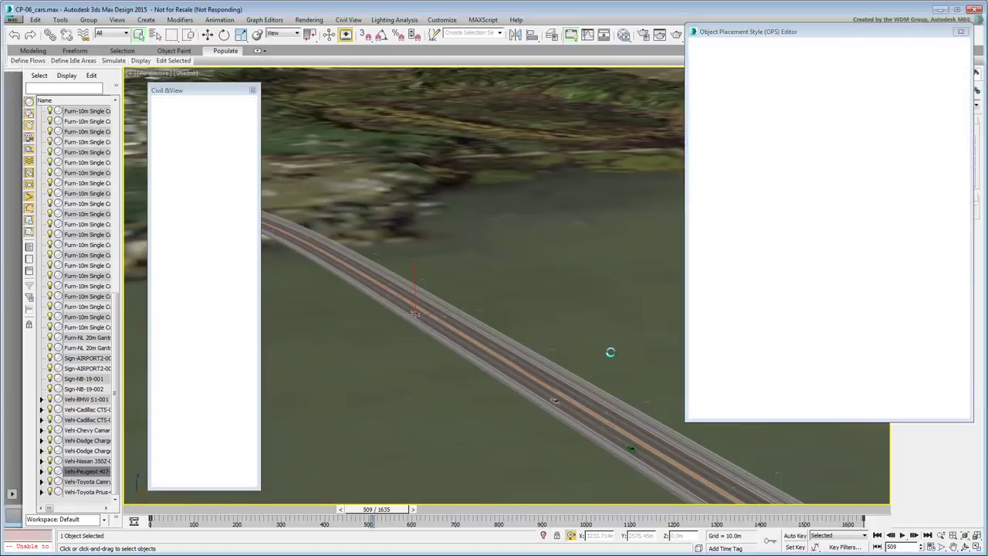
Set the animation to frame 764 and move the black Ford Flex back to station 759.0 m, away from the orange car
drag(376, 509, 571, 554)
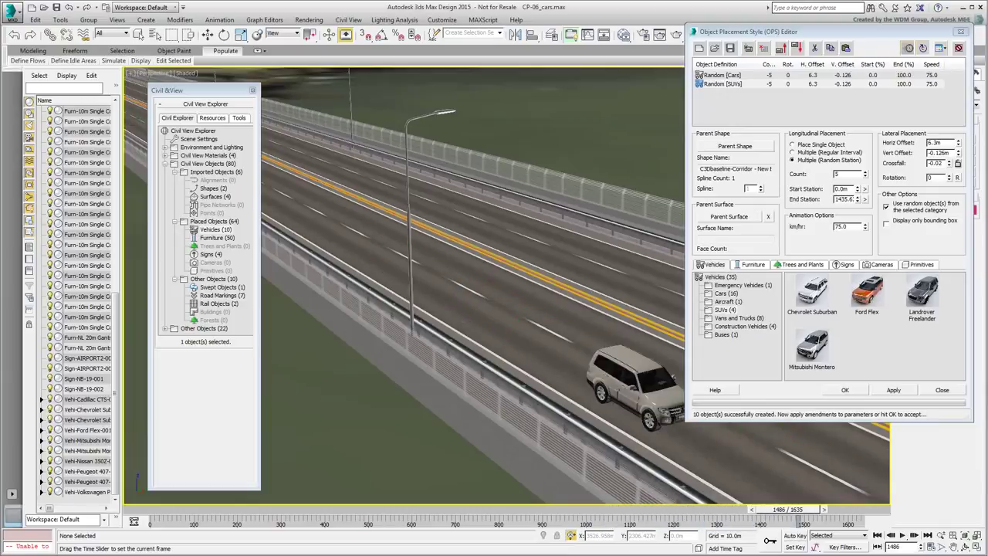
drag(512, 509, 484, 510)
click(644, 399)
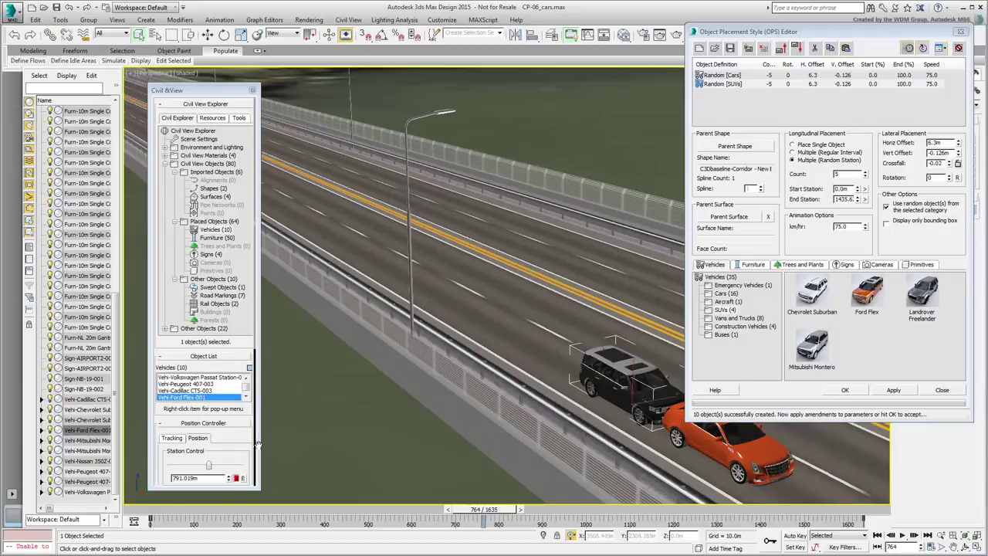
drag(209, 466, 207, 465)
Select the black Chevrolet Suburban ahead of the yellow vehicle and move it forward to station 905.0 m
scroll(656, 423, down, 10)
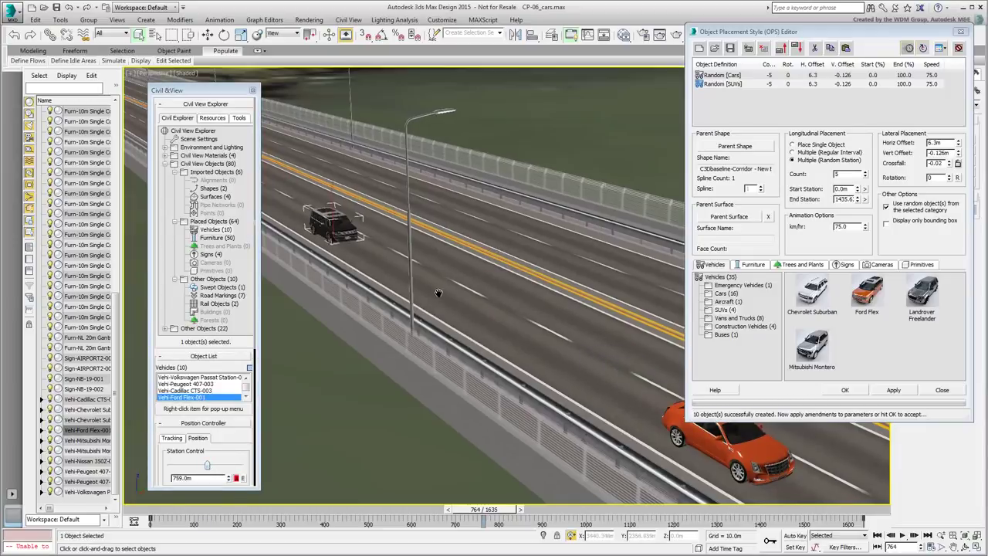
click(650, 426)
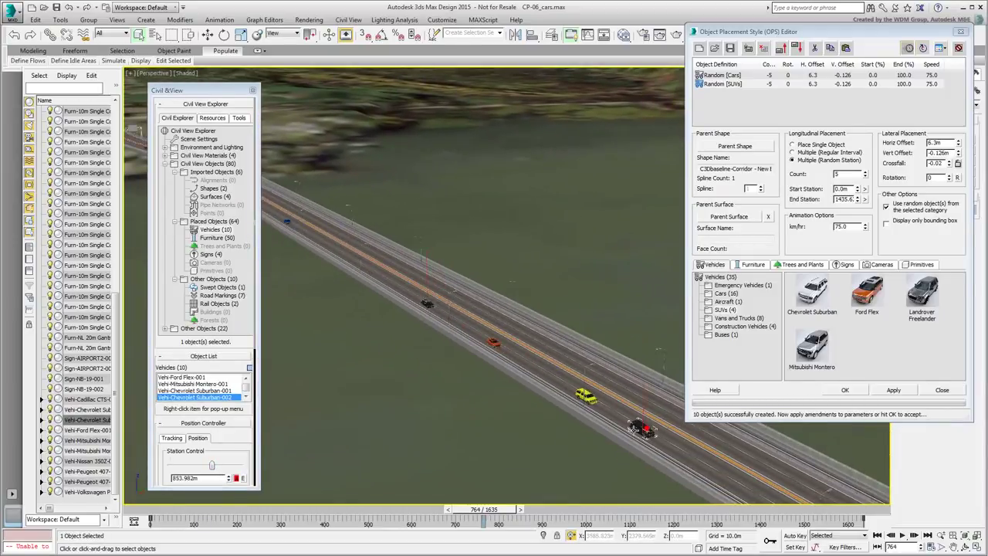
middle_drag(651, 426, 342, 353)
drag(209, 466, 214, 465)
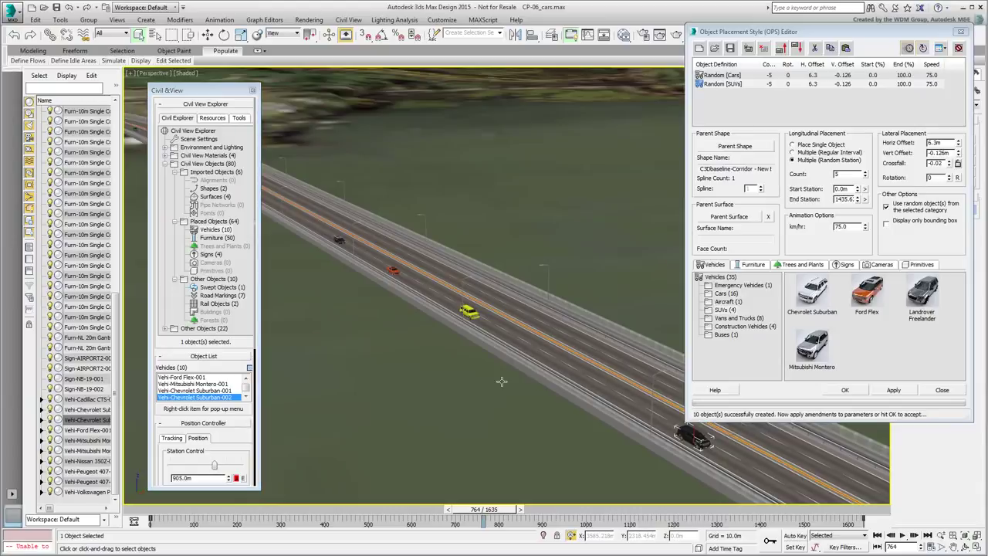
Duplicate the Random [Cars] definition and place the copy below the Random [SUVs] definition
click(723, 75)
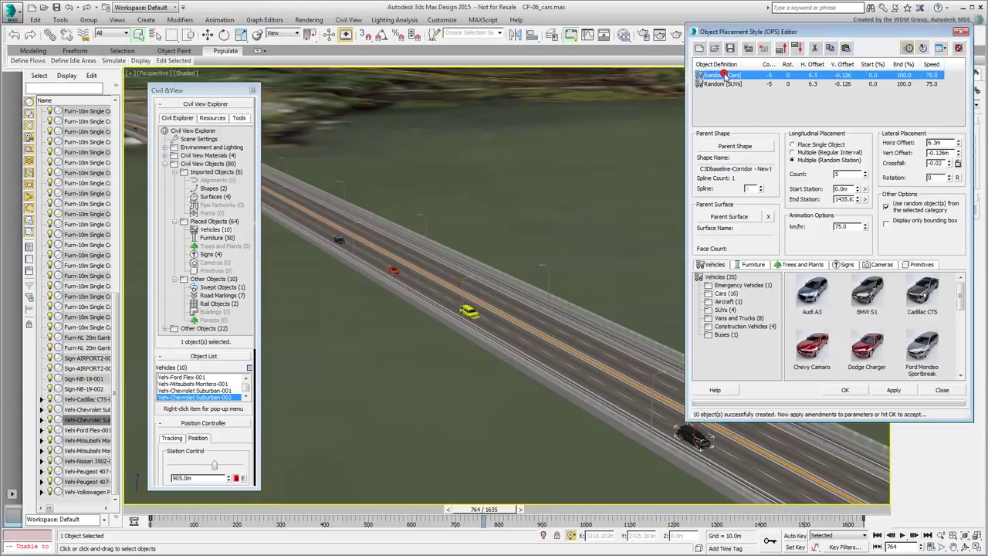
click(831, 48)
click(844, 48)
click(797, 48)
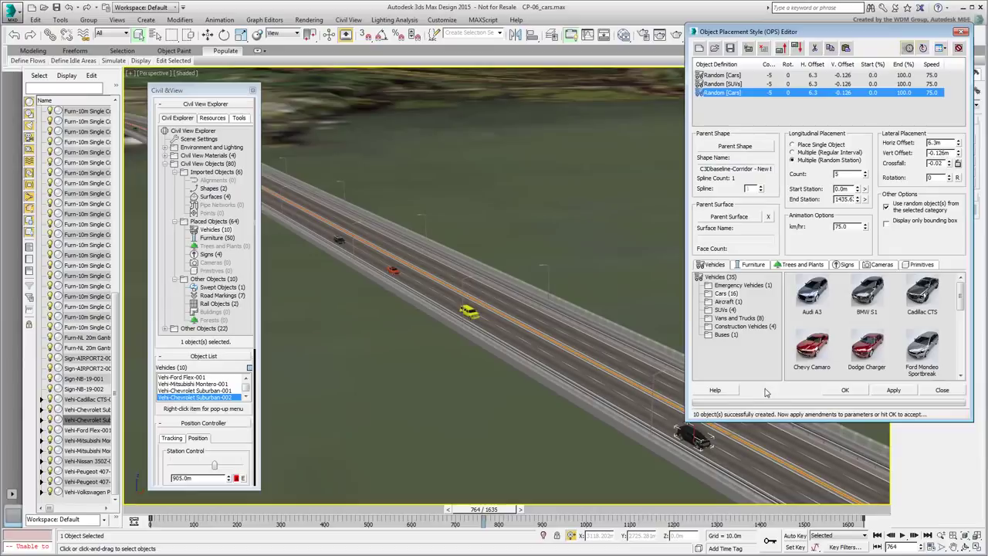
Set the second Random [Cars] definition to a 2.7 m horizontal offset, crossfall-based vertical offset and 95 km/hr, and apply the style
click(939, 143)
double_click(941, 143)
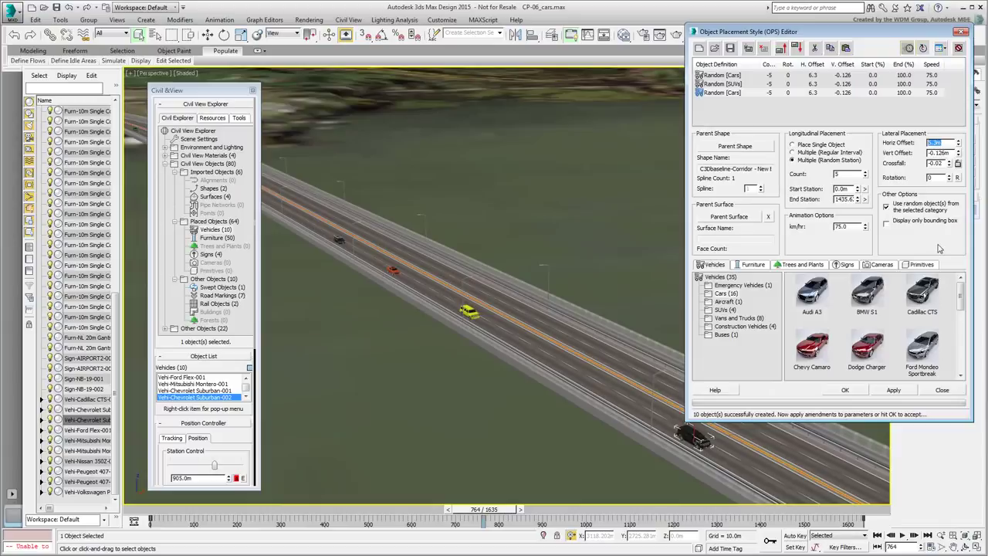
text(2.7)
key(Return)
double_click(937, 163)
key(Return)
drag(854, 226, 808, 234)
text(95)
click(894, 390)
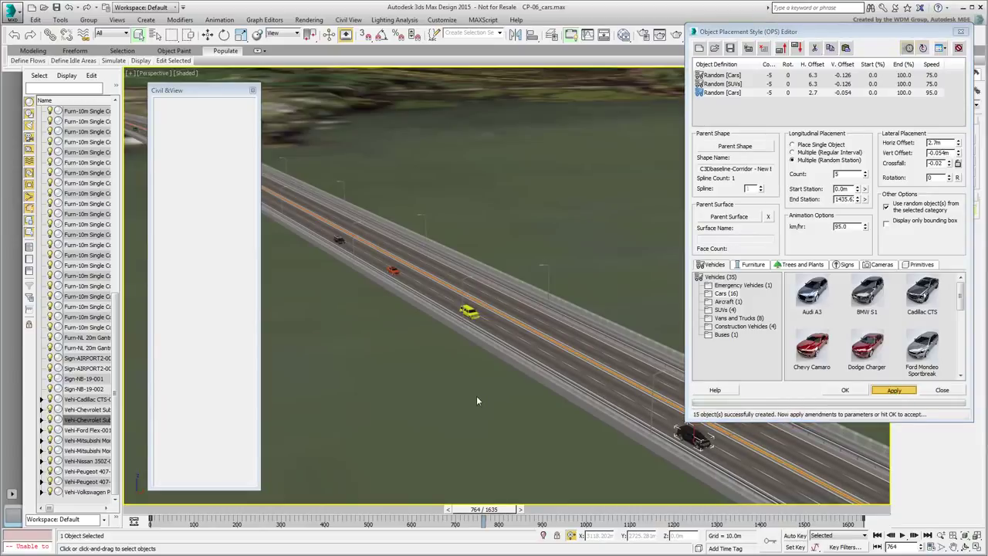
Set the animation to frame 642 and move the green Ford Mondeo forward to station 946.0 m
middle_drag(476, 351, 474, 367)
scroll(476, 372, down, 2)
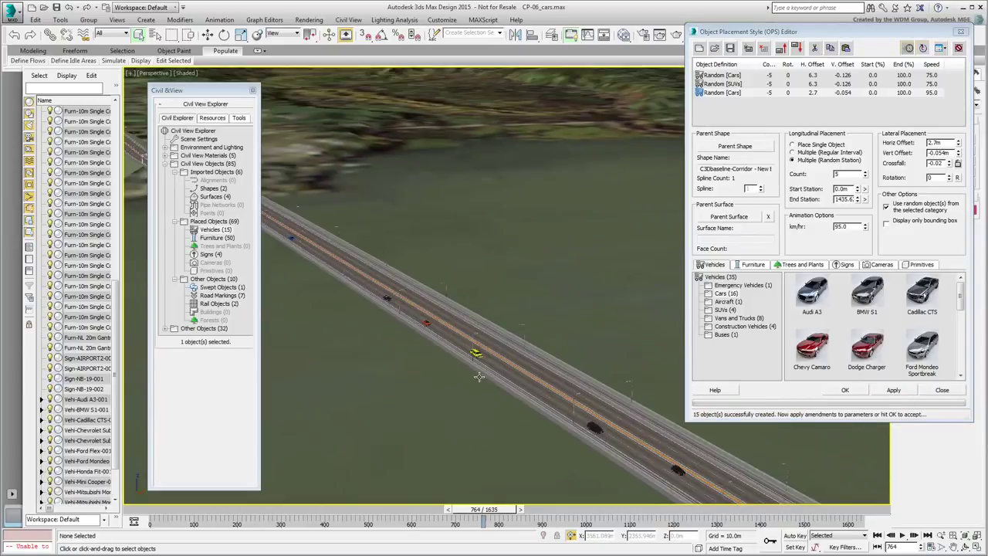
drag(145, 511, 409, 498)
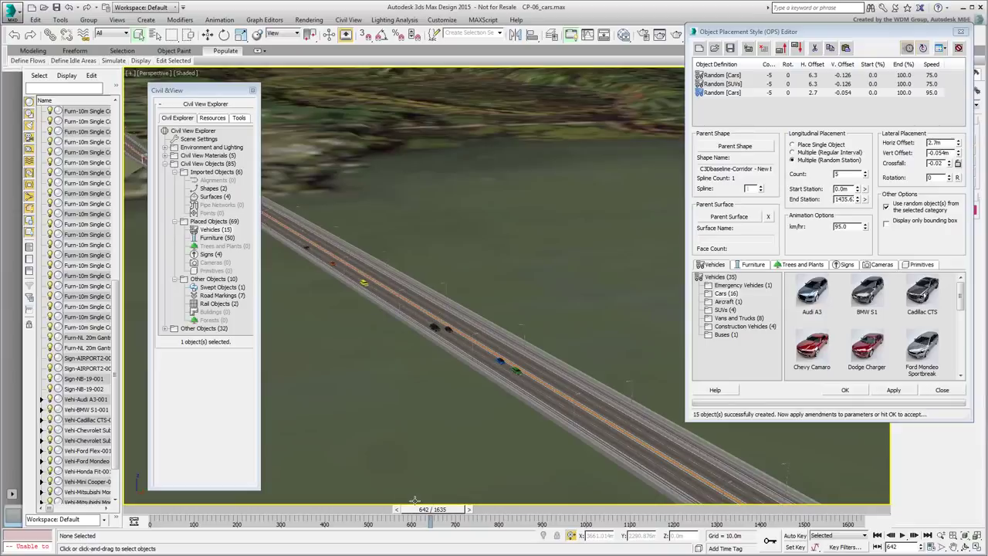
click(515, 370)
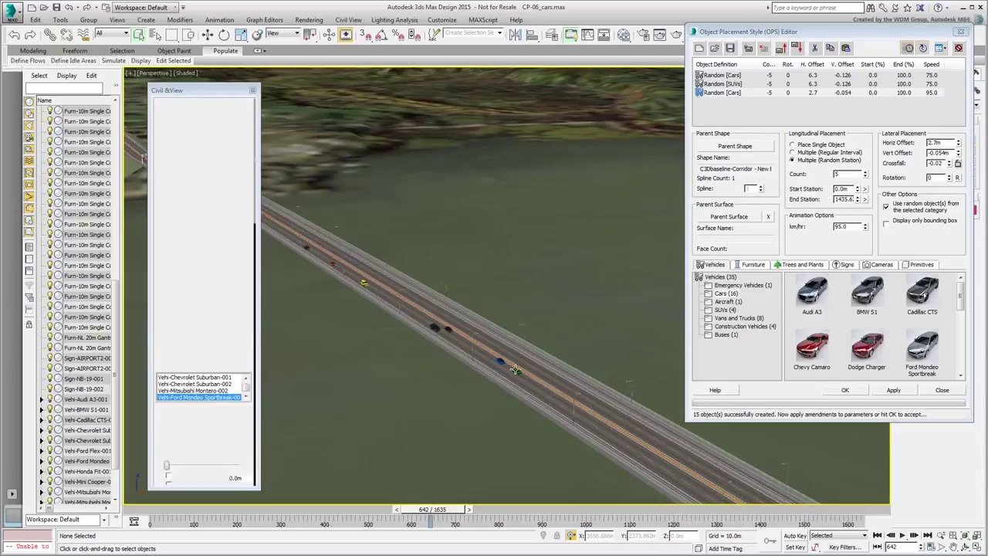
drag(211, 465, 206, 472)
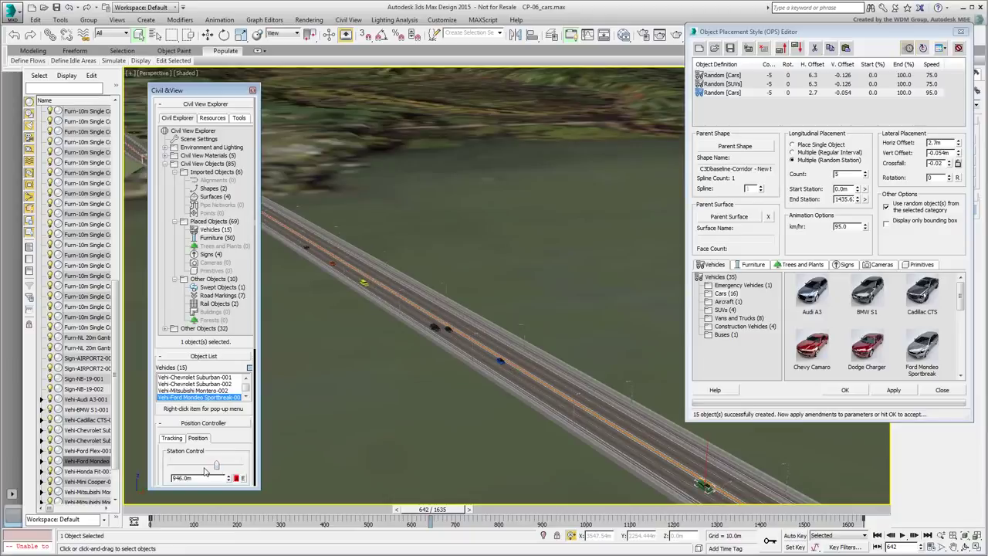
Set the animation to frame 1435 and move the white Audi A3 near the end of the bridge to station 450.0 m
scroll(393, 278, down, 5)
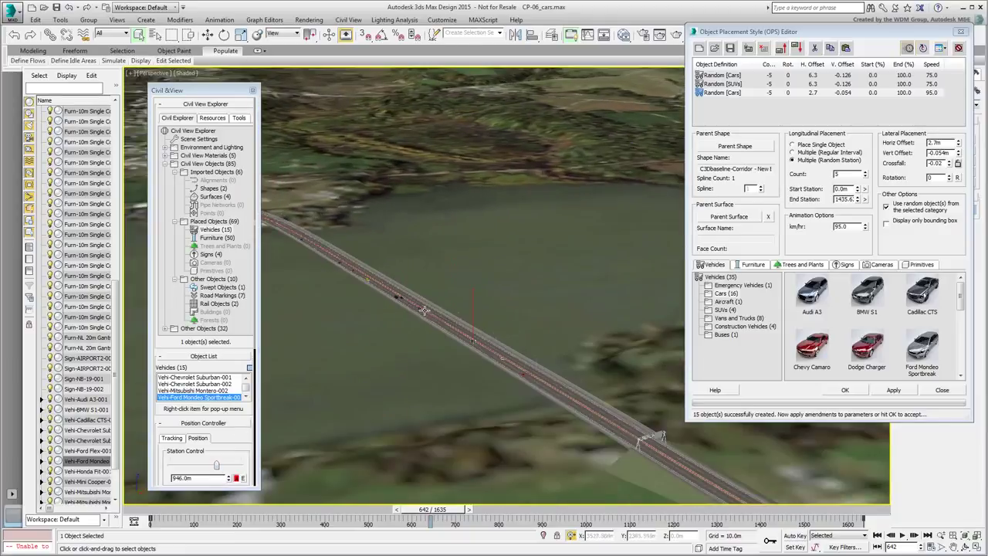
middle_drag(401, 314, 522, 365)
scroll(464, 331, up, 4)
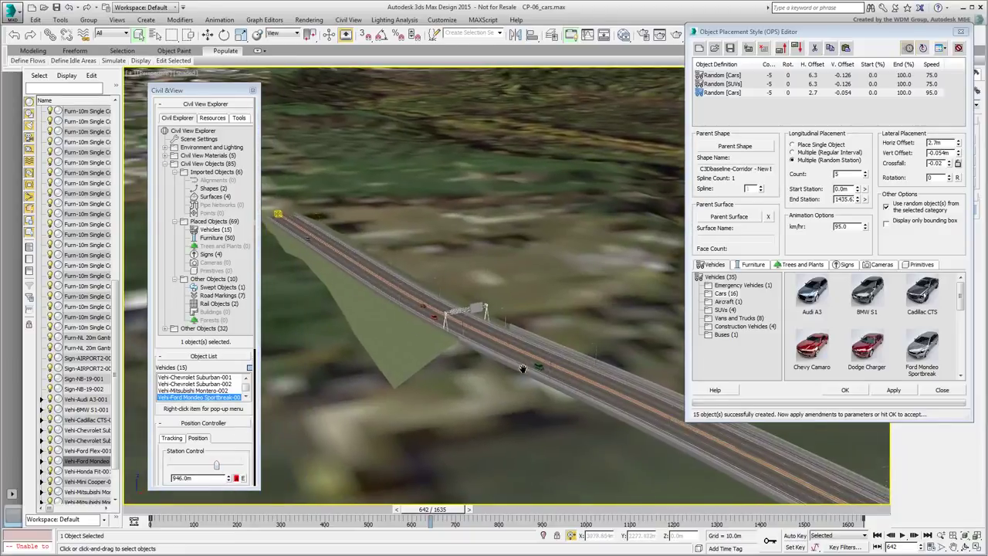
drag(425, 510, 766, 517)
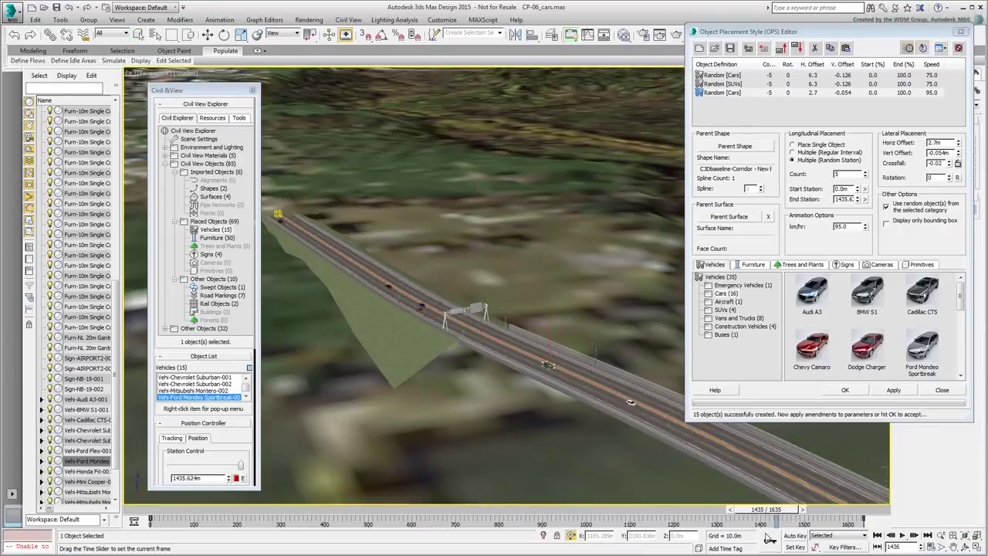
click(626, 402)
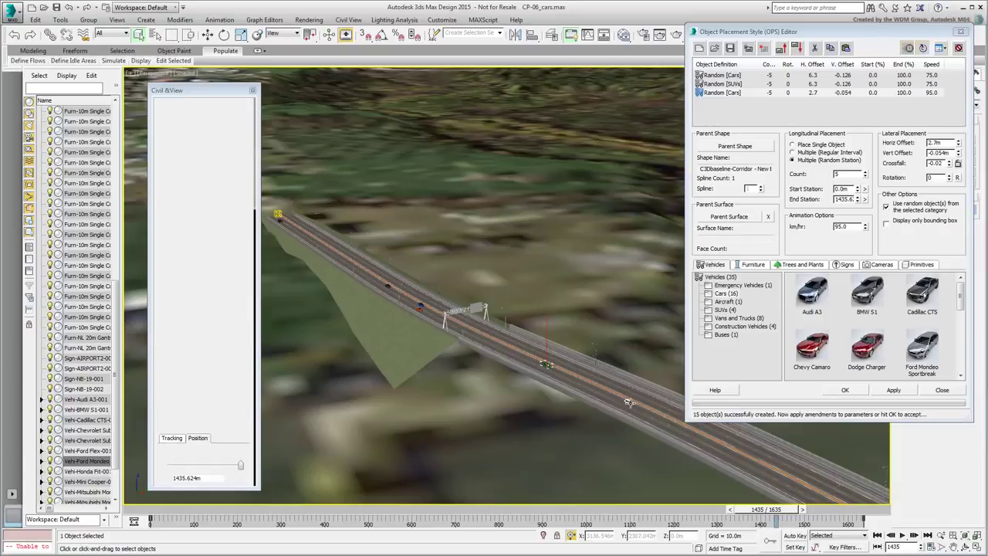
middle_drag(563, 437, 432, 391)
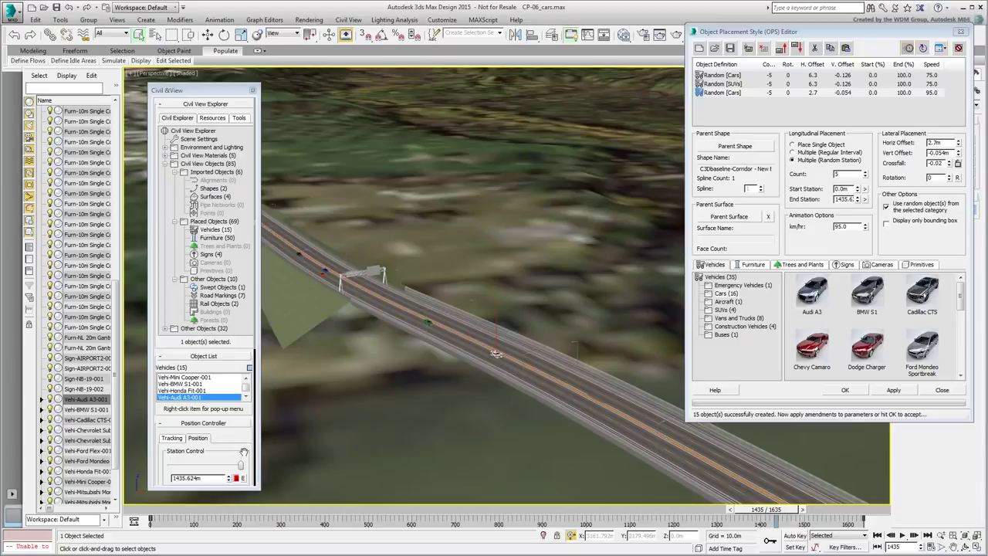
scroll(244, 471, down, 5)
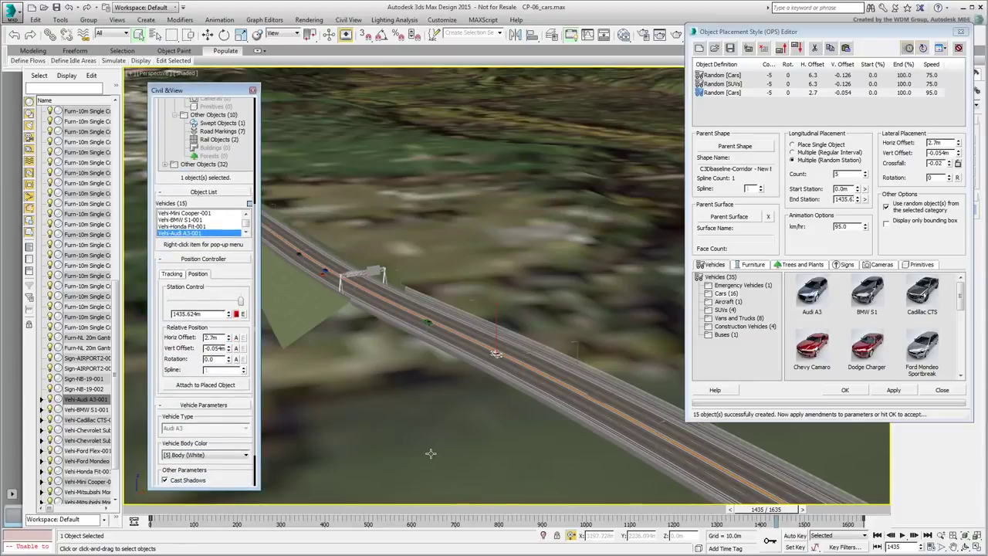
drag(242, 304, 193, 300)
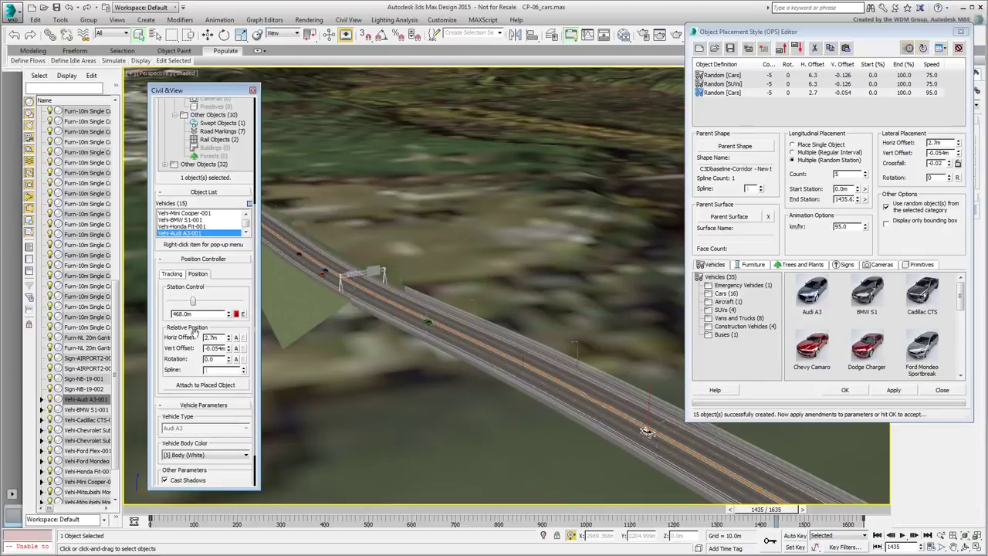
double_click(200, 313)
text(450)
key(Return)
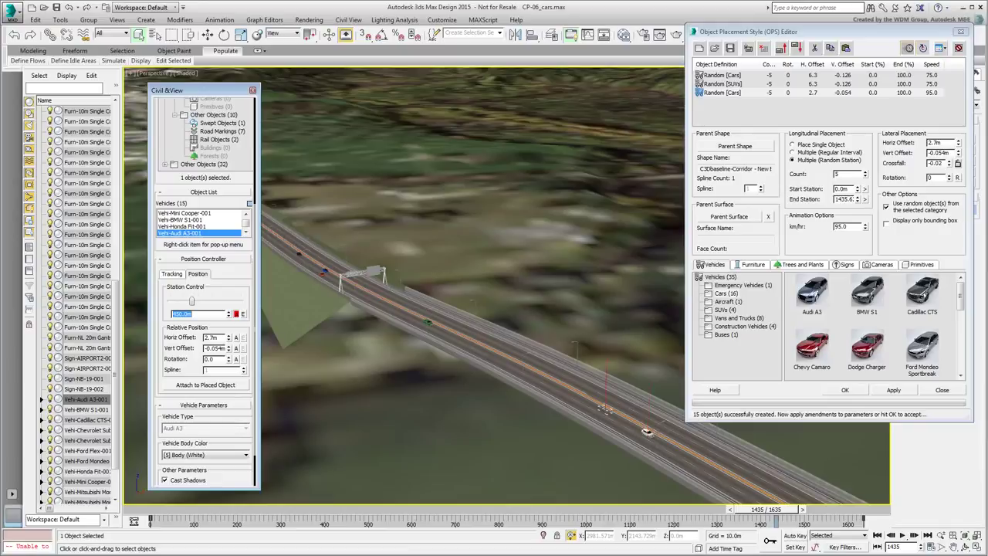
Return the animation to frame 0 and focus on the white car on the bridge
scroll(370, 263, down, 3)
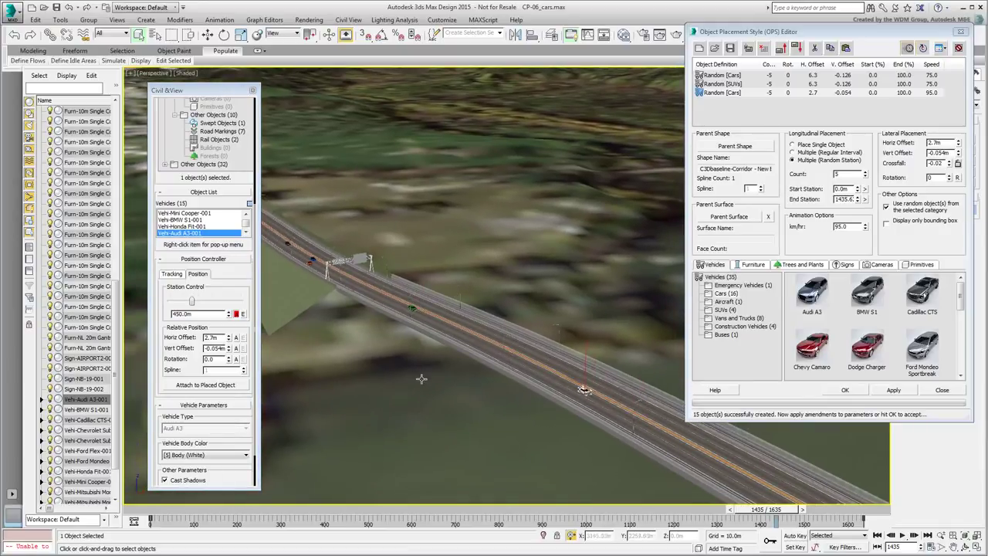
alt+middle_drag(419, 386, 351, 301)
alt+middle_drag(487, 349, 370, 337)
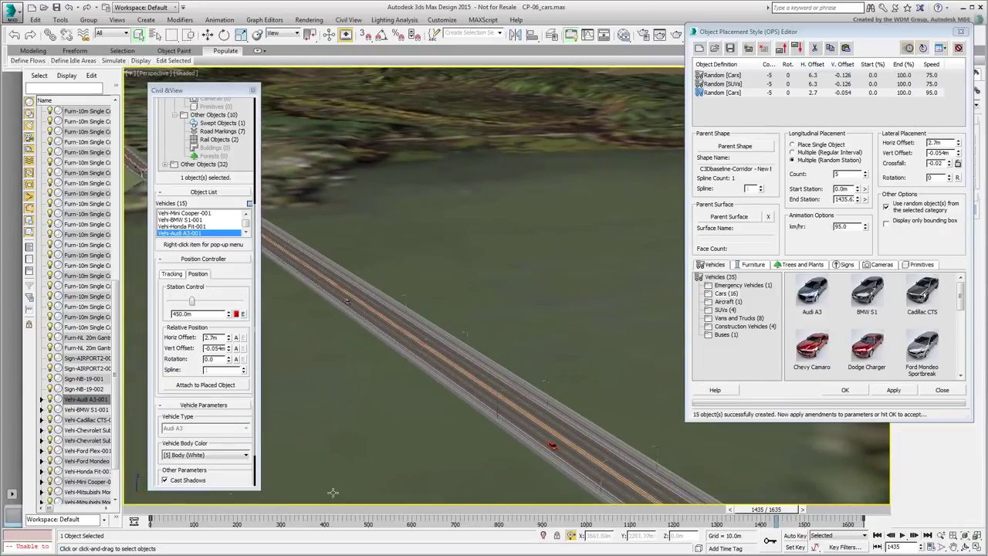
click(181, 511)
drag(182, 511, 168, 511)
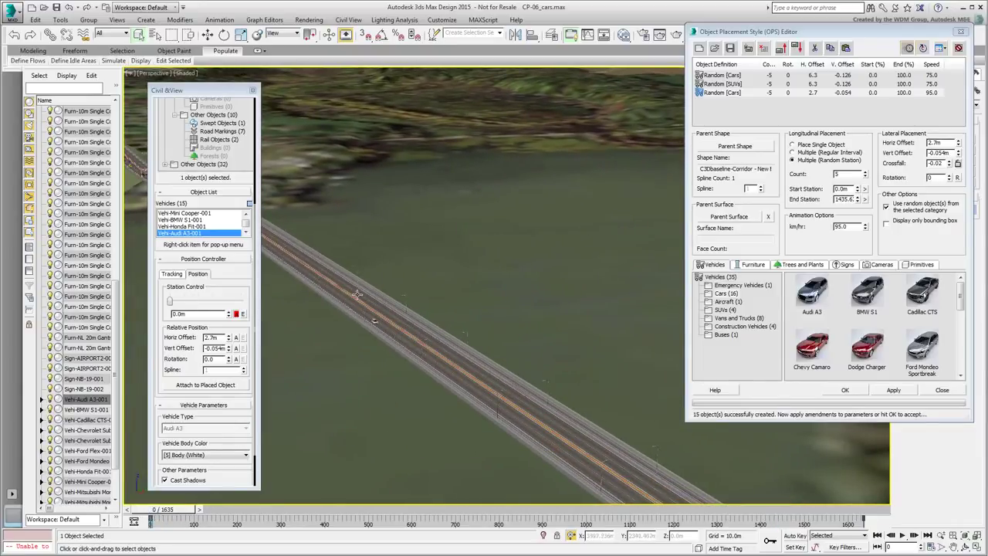
alt+middle_drag(358, 294, 454, 351)
scroll(455, 357, up, 5)
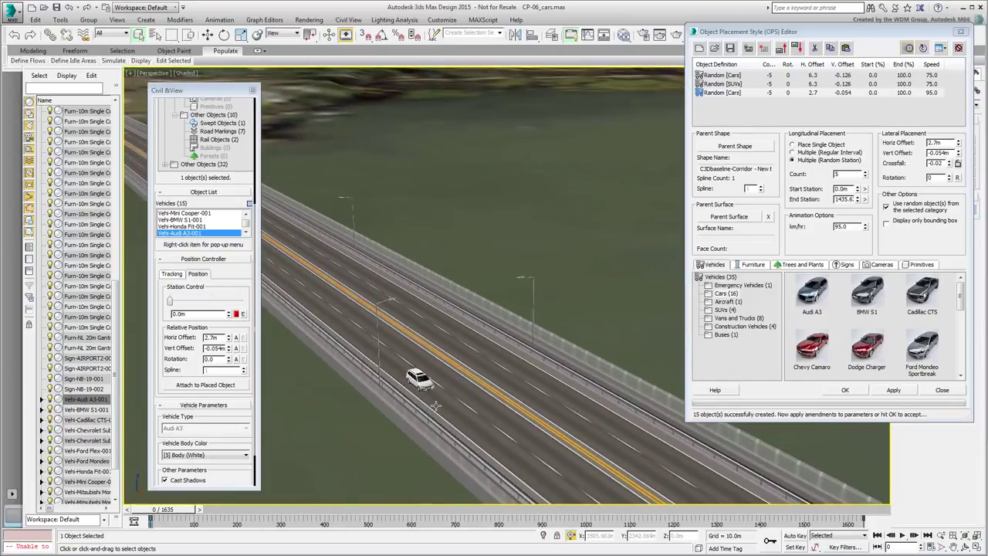
Duplicate the 95 km/hr Random [Cars] definition and give the copy a -2.7 m horizontal offset and 180 rotation
click(721, 93)
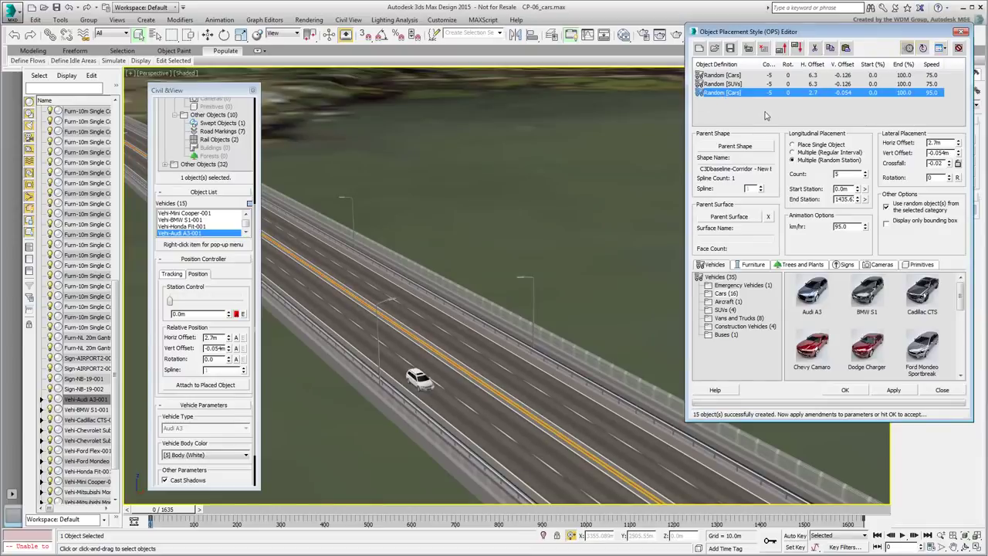
click(846, 48)
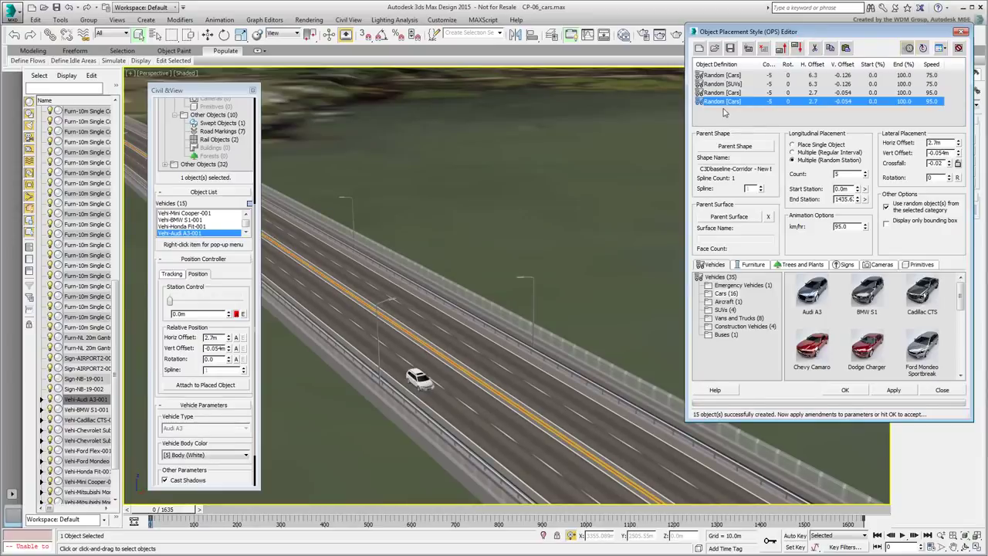
click(931, 143)
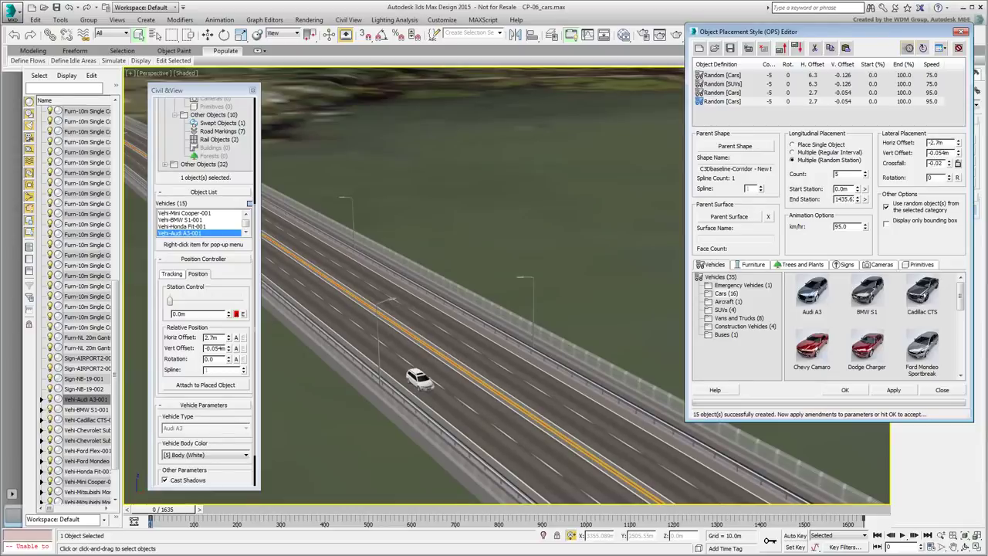
double_click(936, 178)
Set the rotated definition's speed to -95 km/hr, apply the placement style, and preview the oncoming cars along the bridge
alt+middle_drag(347, 247, 561, 356)
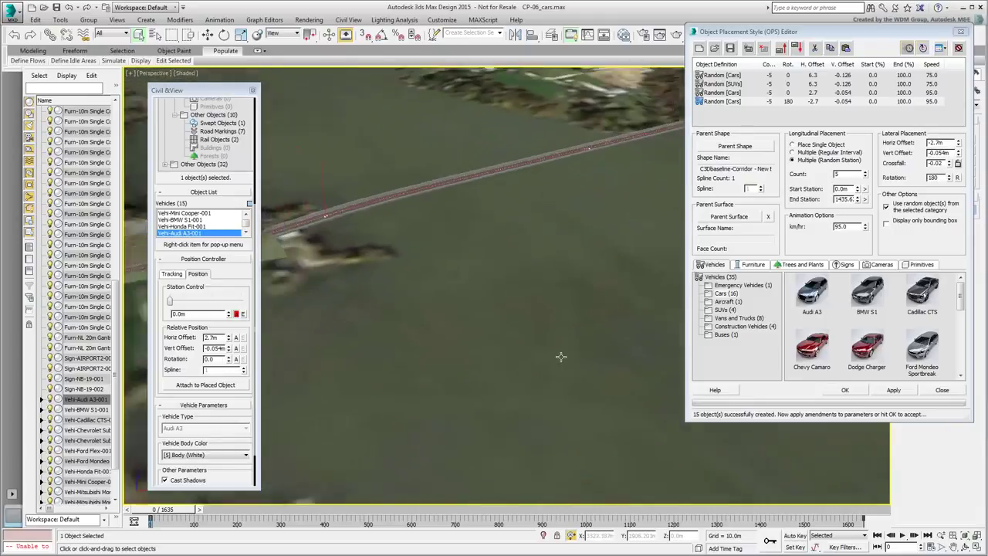
scroll(561, 356, down, 8)
mouse_move(544, 405)
alt+middle_down()
mouse_move(507, 403)
mouse_move(507, 417)
alt+middle_up()
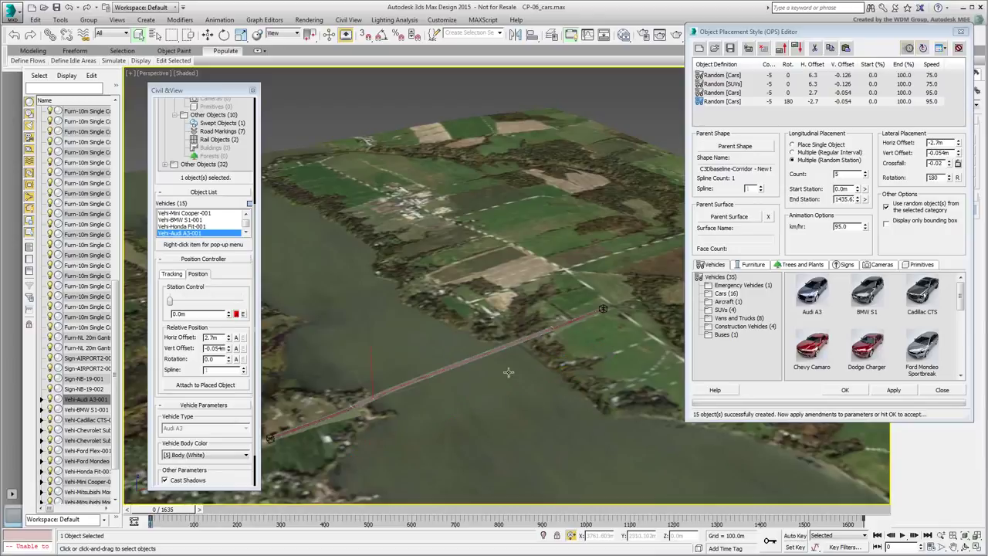
scroll(494, 353, up, 10)
alt+middle_drag(513, 369, 601, 345)
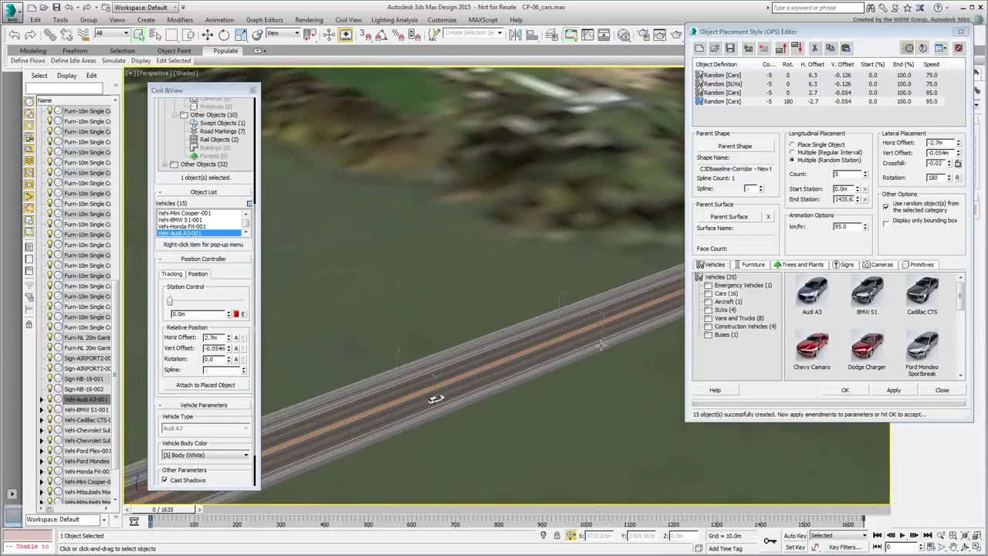
click(835, 226)
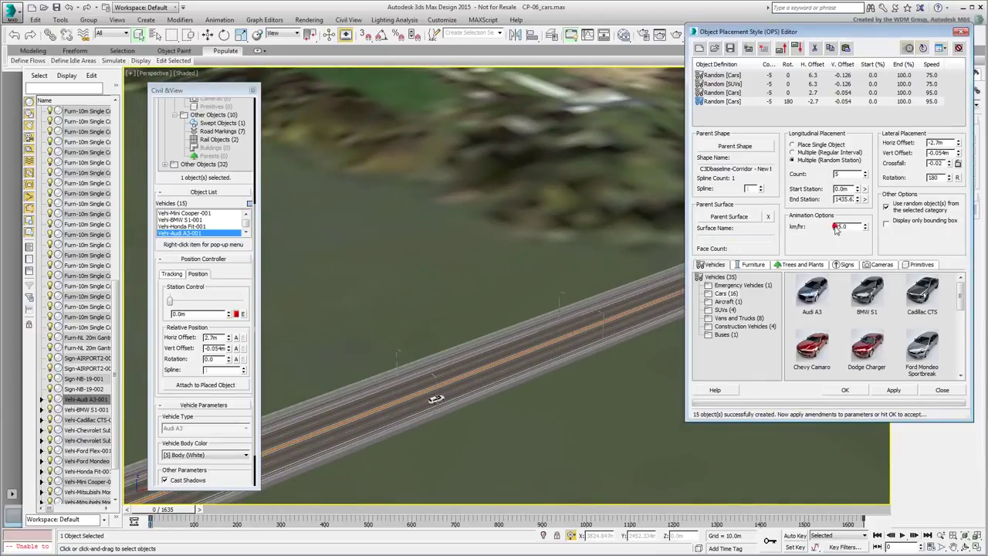
text(-)
key(Return)
click(895, 390)
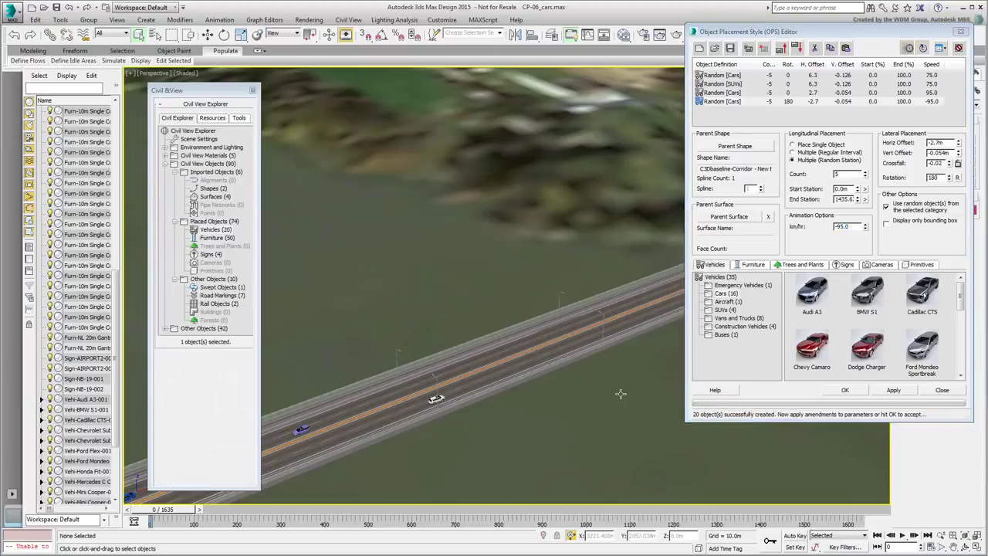
middle_drag(621, 393, 495, 353)
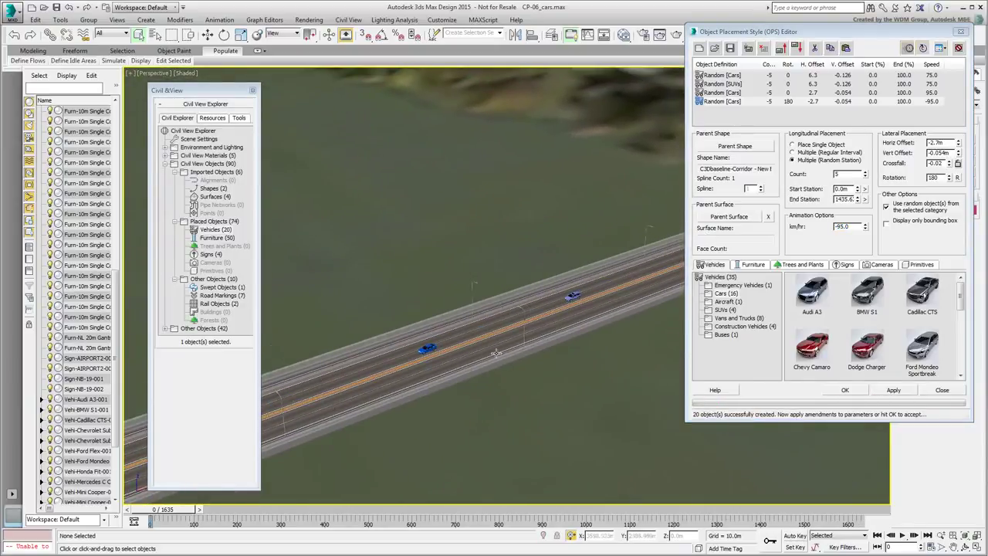
drag(183, 517, 159, 519)
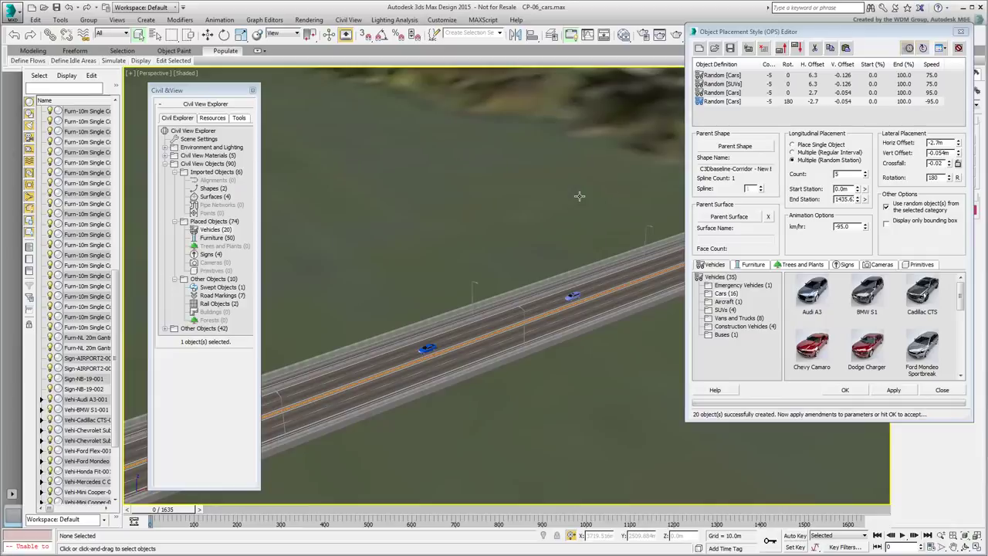
Import the myCars.ops style from the C3D_to_3dsMax folder into the Private Resource Kit
click(714, 49)
click(528, 340)
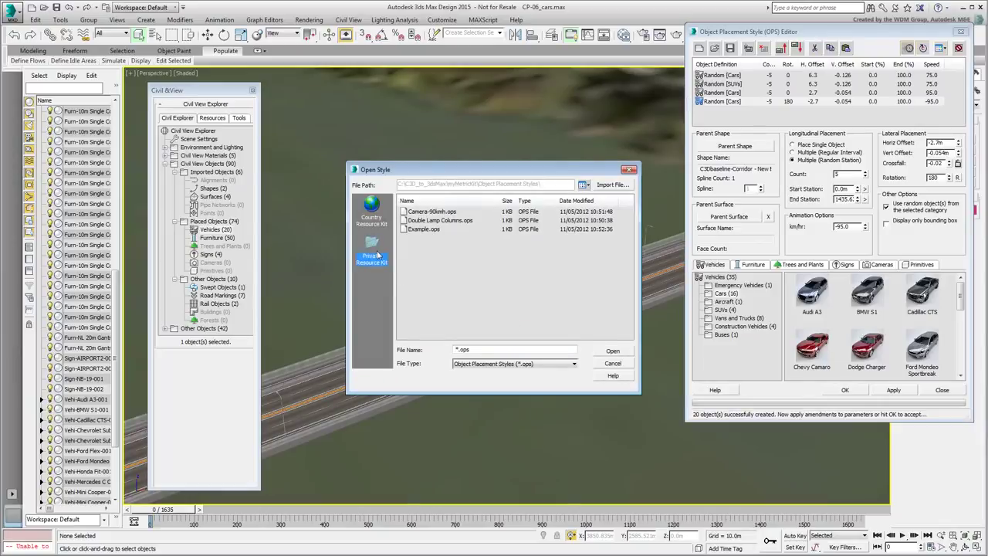
click(612, 184)
click(135, 42)
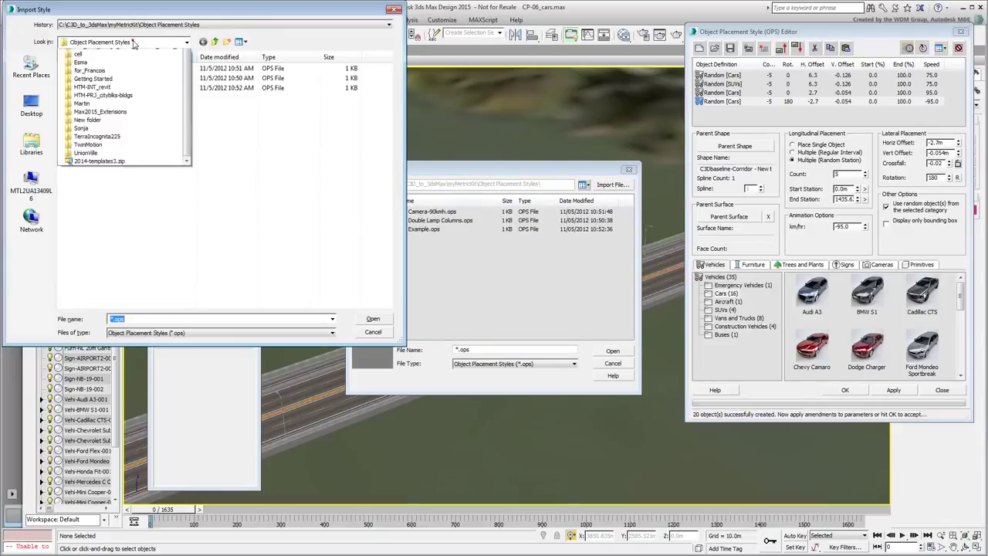
click(104, 102)
click(199, 97)
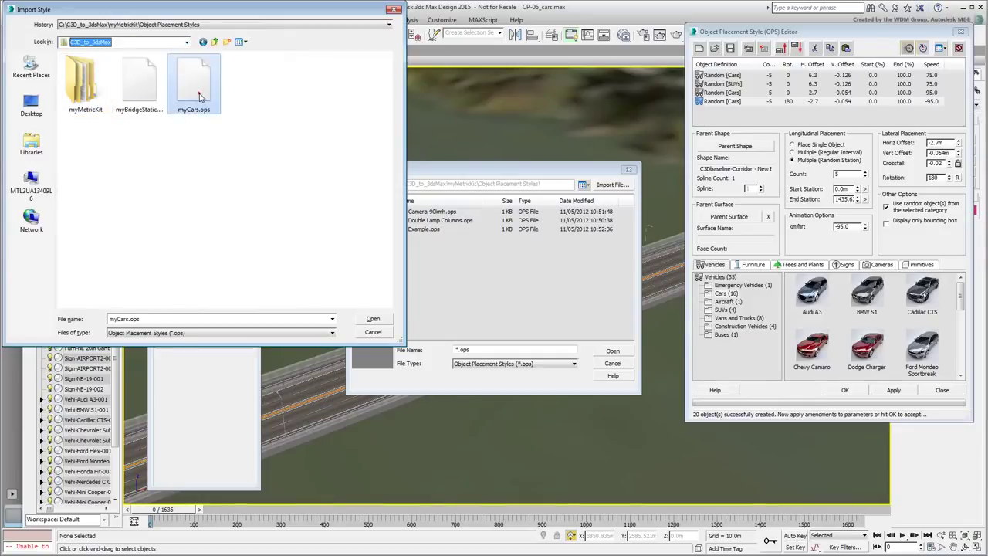
click(372, 319)
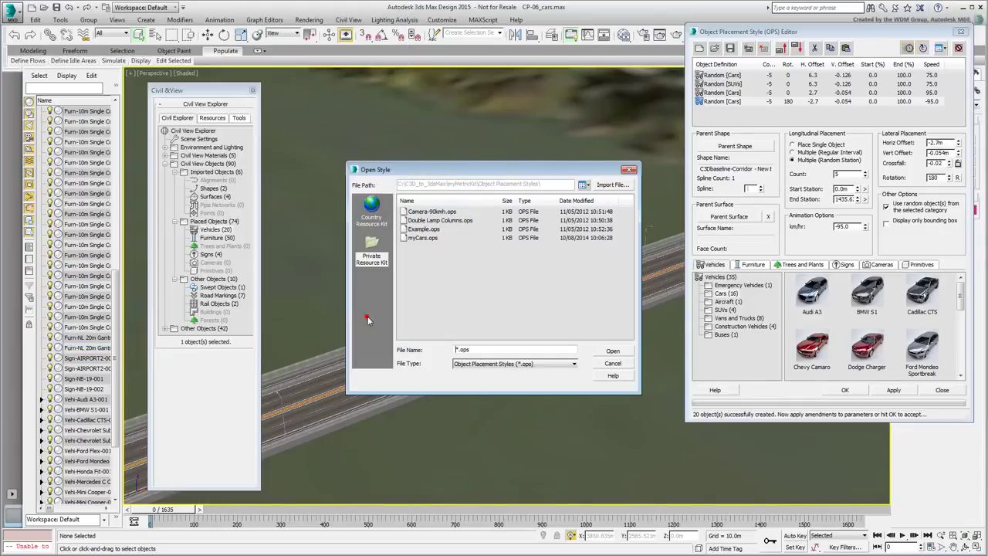
Open the myCars.ops placement style and review its list of object definitions
click(420, 238)
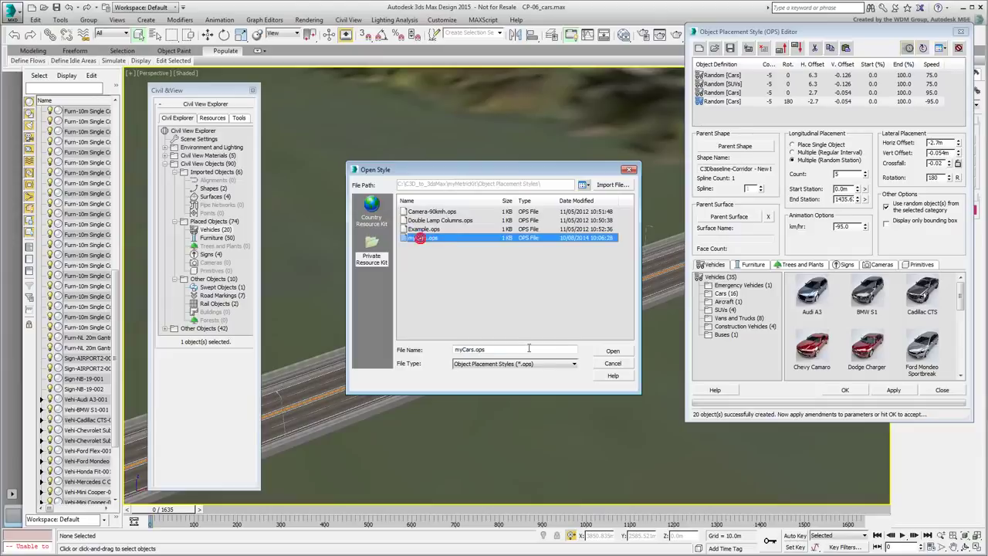
click(612, 352)
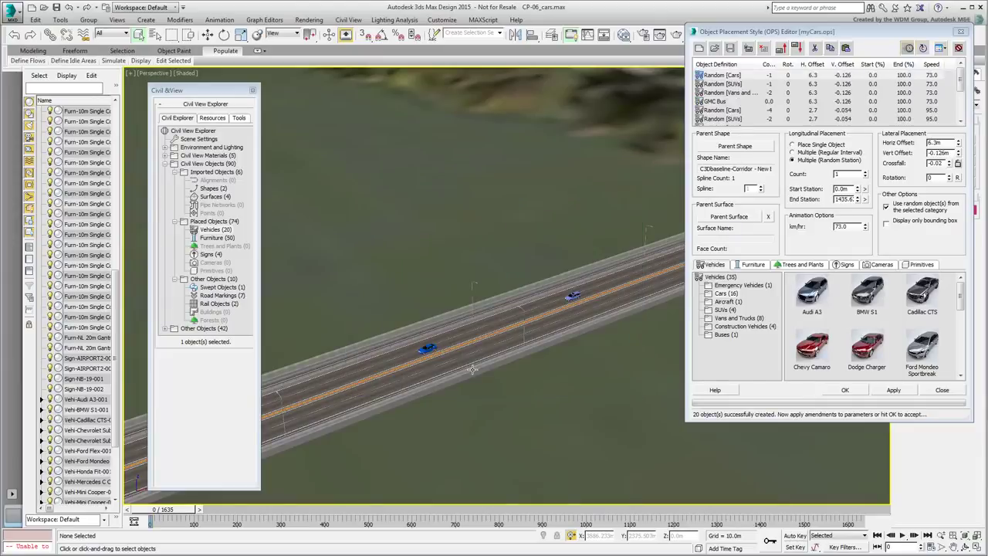
drag(960, 78, 963, 109)
scroll(958, 107, up, 3)
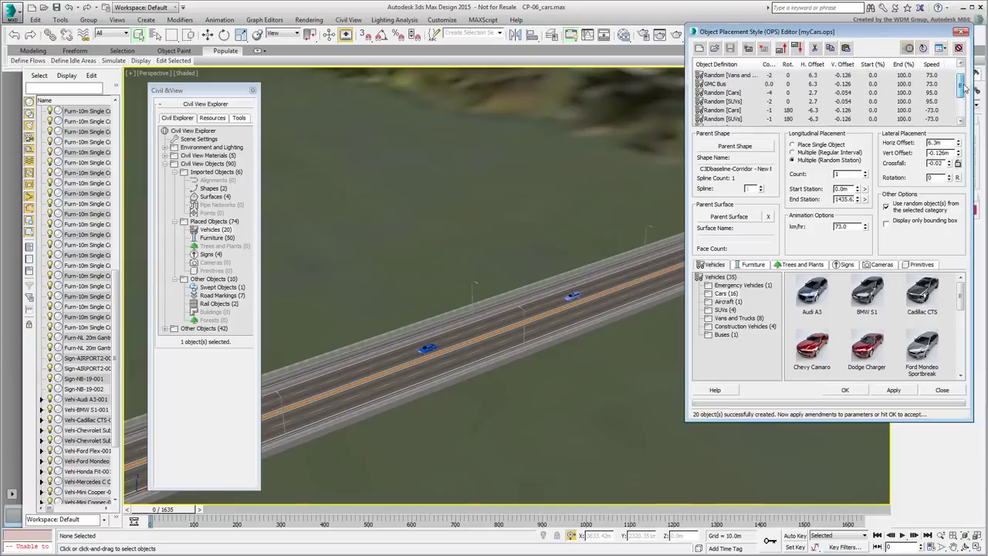
Apply the myCars.ops placement style and inspect the generated vehicles along the bridge
click(894, 391)
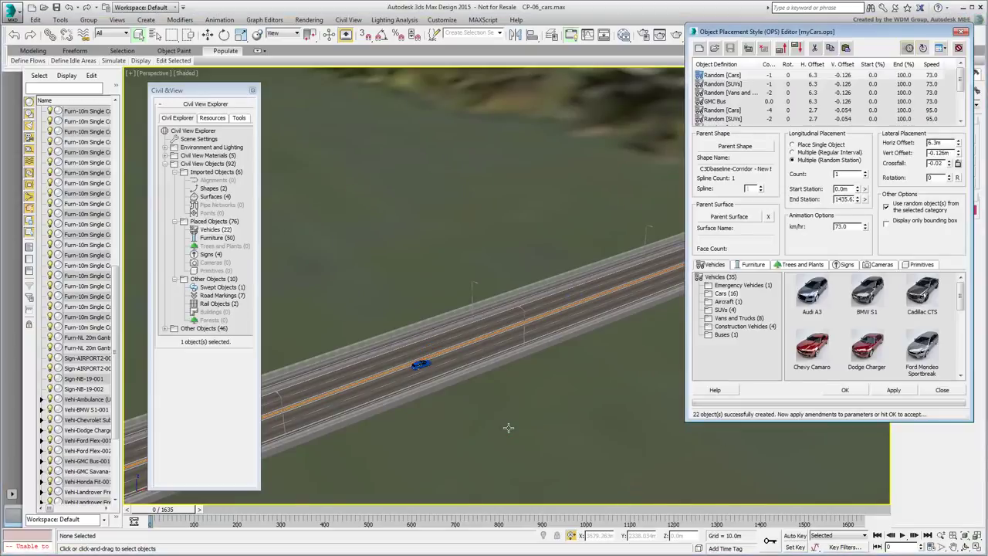
alt+middle_drag(578, 369, 536, 384)
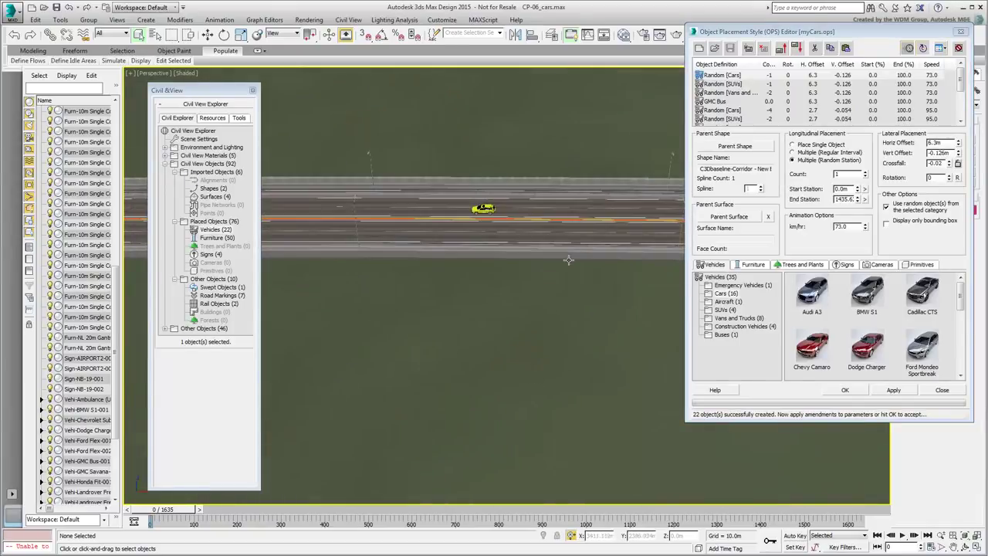
alt+middle_drag(536, 334, 490, 340)
scroll(511, 382, down, 6)
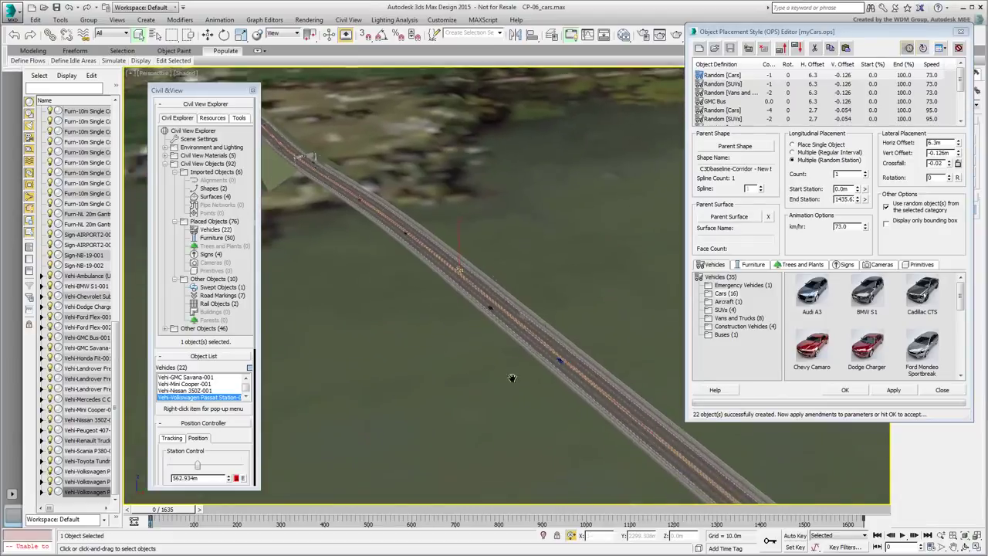
middle_drag(481, 280, 519, 359)
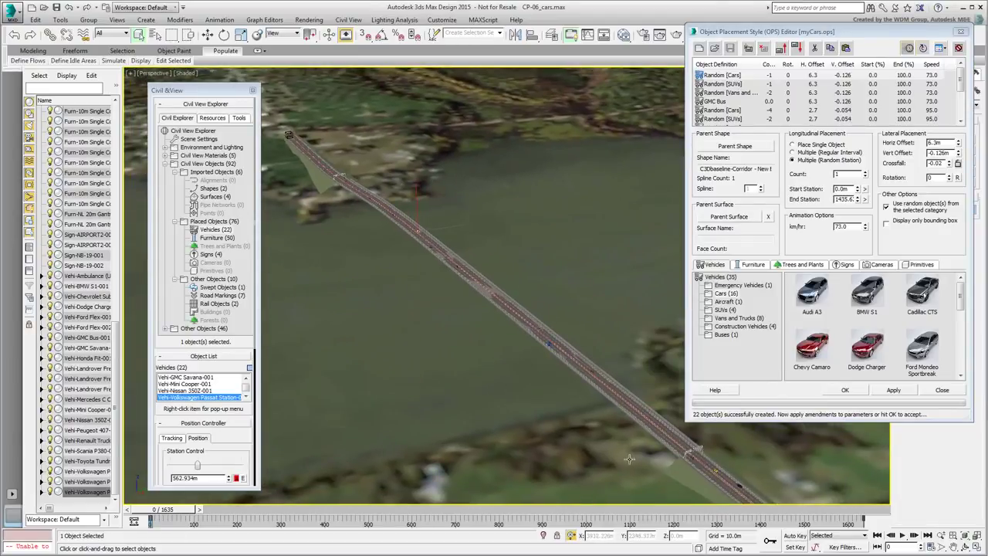
scroll(629, 459, up, 10)
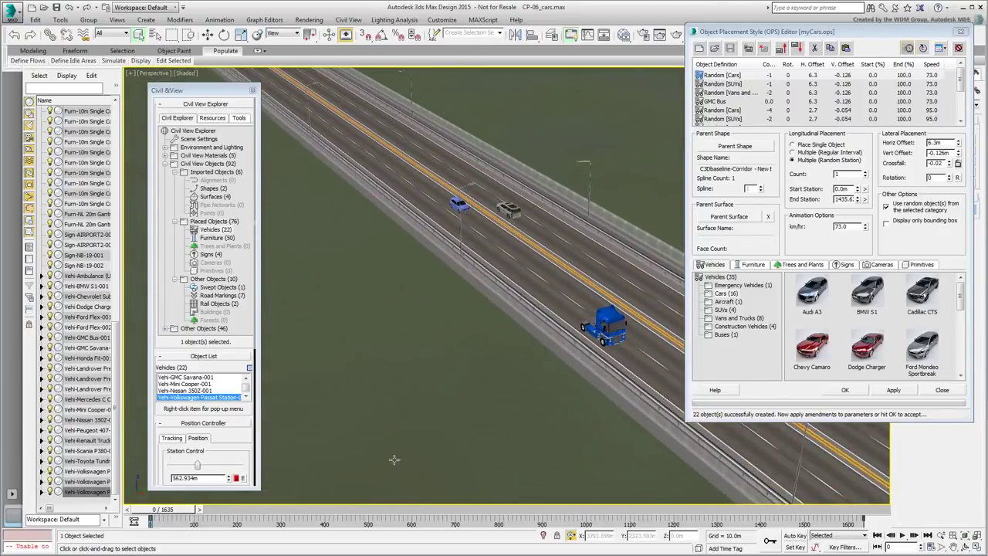
Advance the animation to frame 505, select the Ambulance (USA) vehicle, and set its body color to White
drag(172, 521, 386, 518)
click(200, 395)
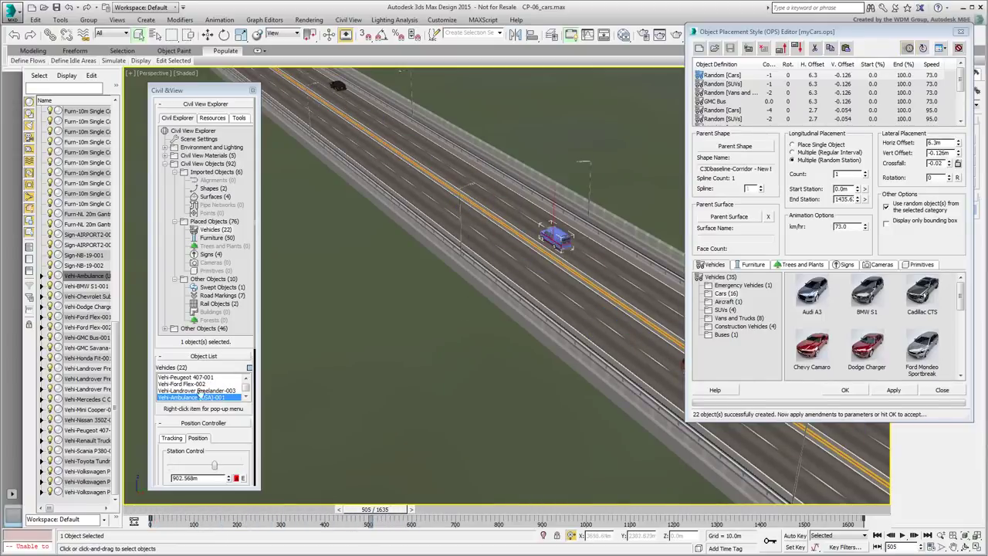
drag(242, 460, 237, 319)
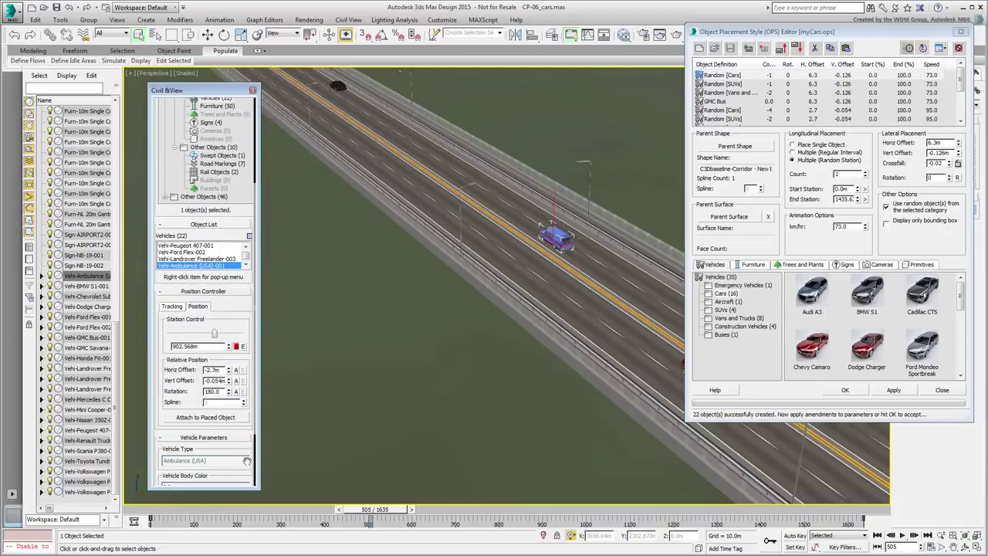
drag(246, 461, 246, 374)
click(244, 410)
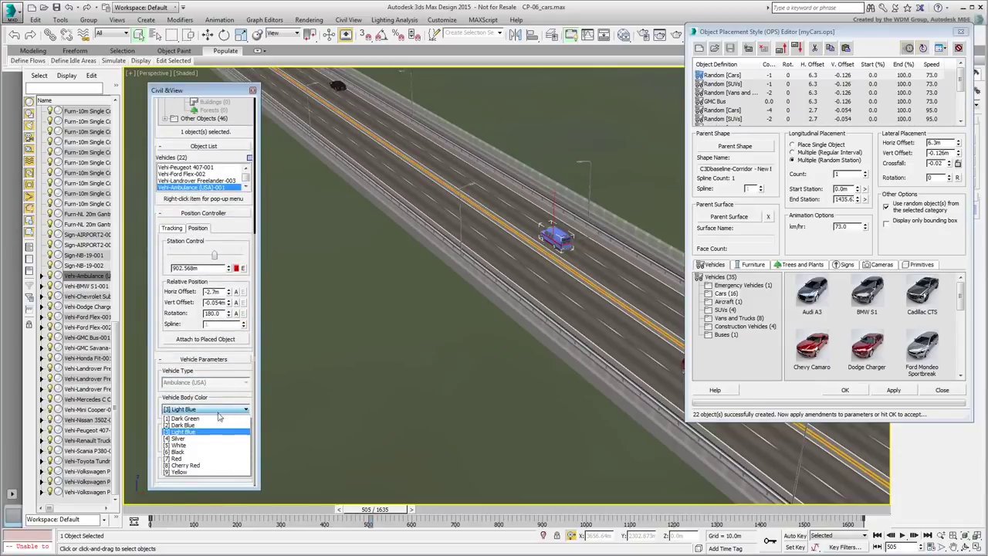
click(190, 448)
Examine the traffic on the bridge at frame 1128 up close and from afar, and return to frame 0
middle_drag(413, 315, 426, 365)
drag(361, 514, 626, 535)
scroll(623, 403, up, 4)
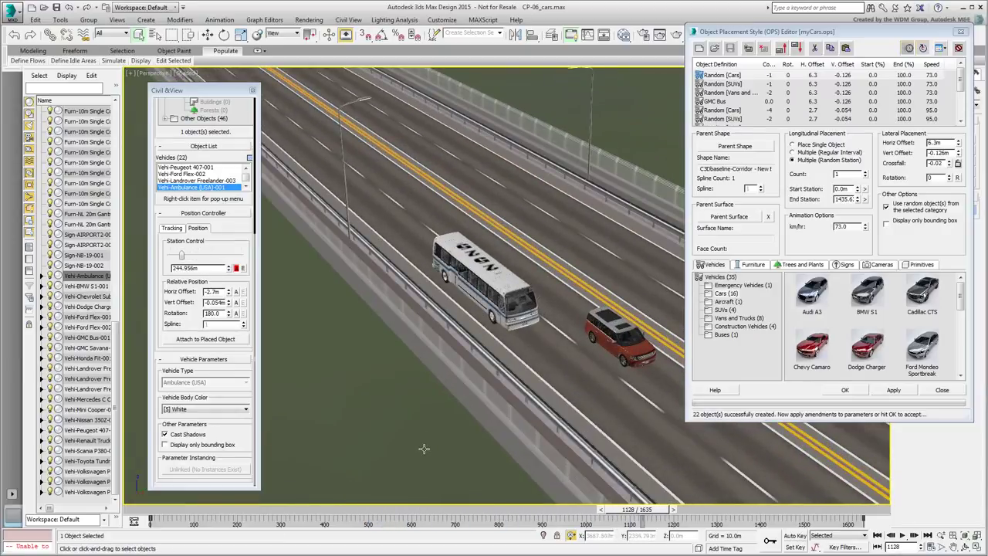
scroll(393, 365, down, 5)
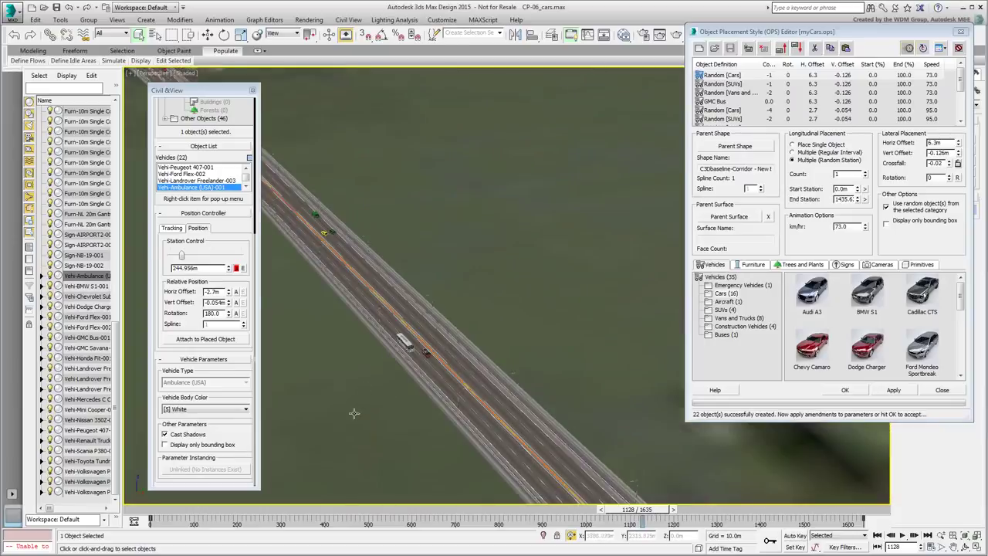
key(Home)
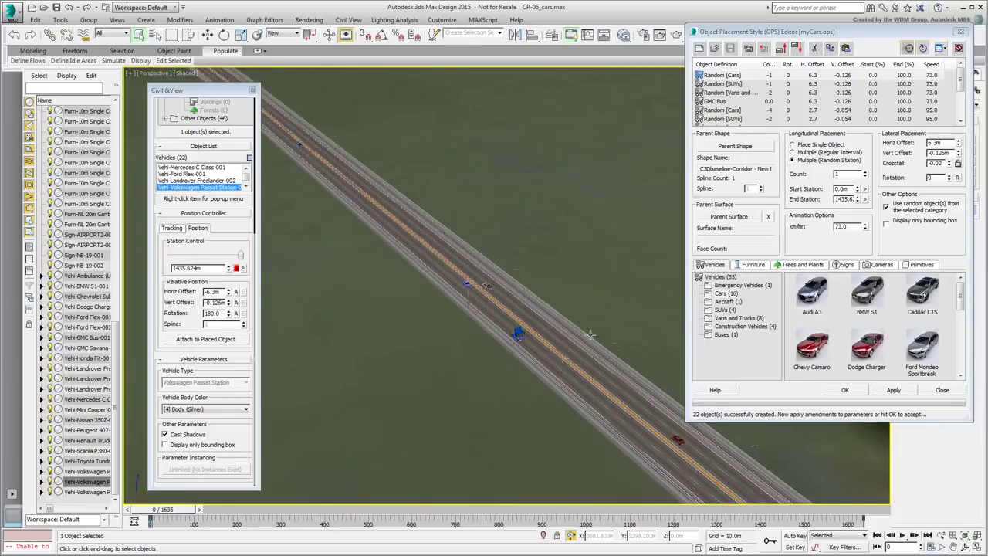
Close the object placement style editor, confirming the closure, and close the Civil View Explorer
click(942, 390)
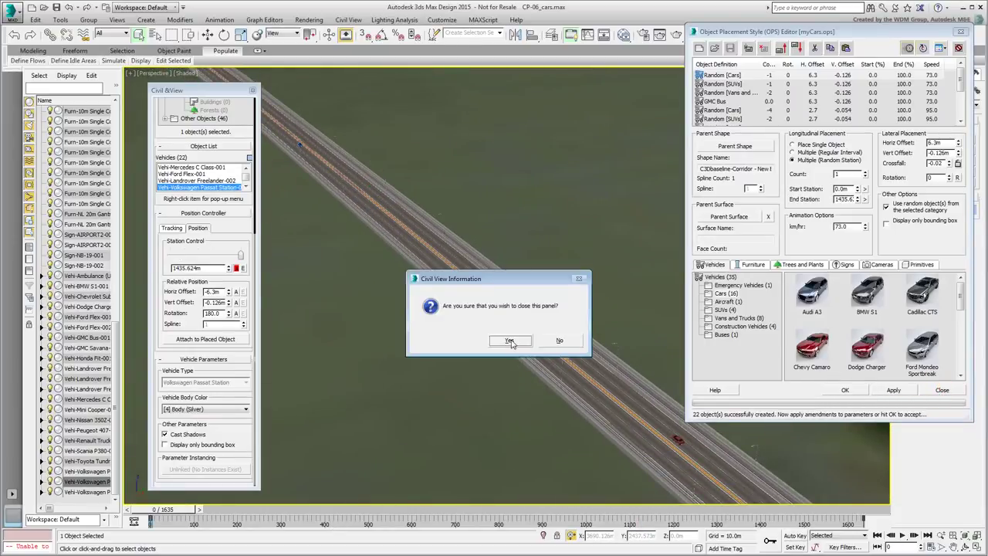
click(510, 341)
click(253, 91)
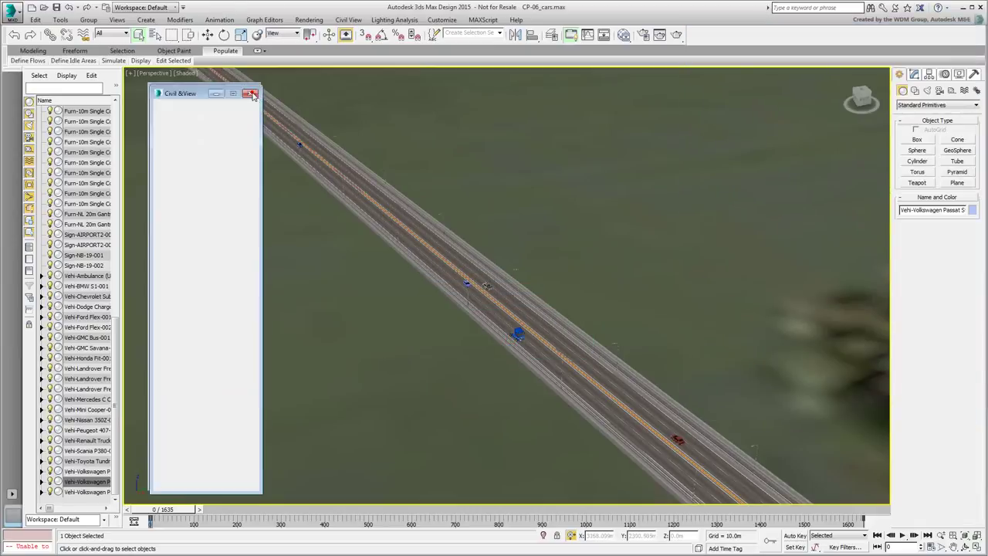
Play the animation in the perspective view to watch traffic moving in both directions, and stop playback
scroll(440, 360, up, 3)
key(slash)
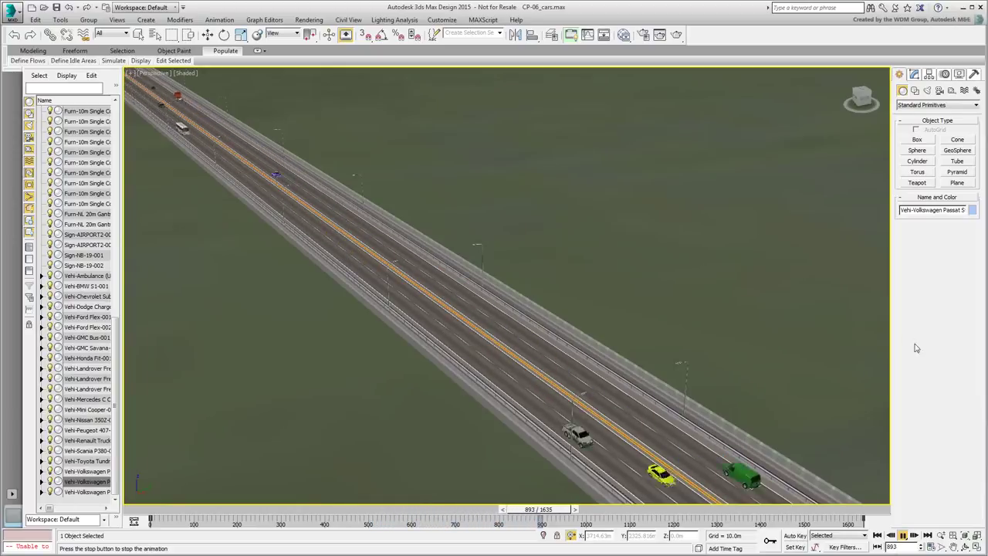
click(902, 535)
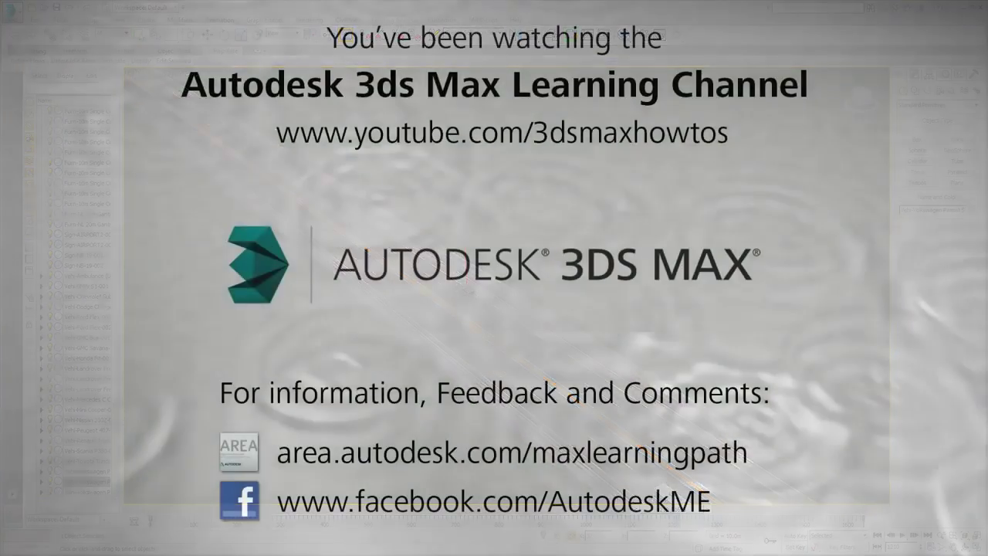